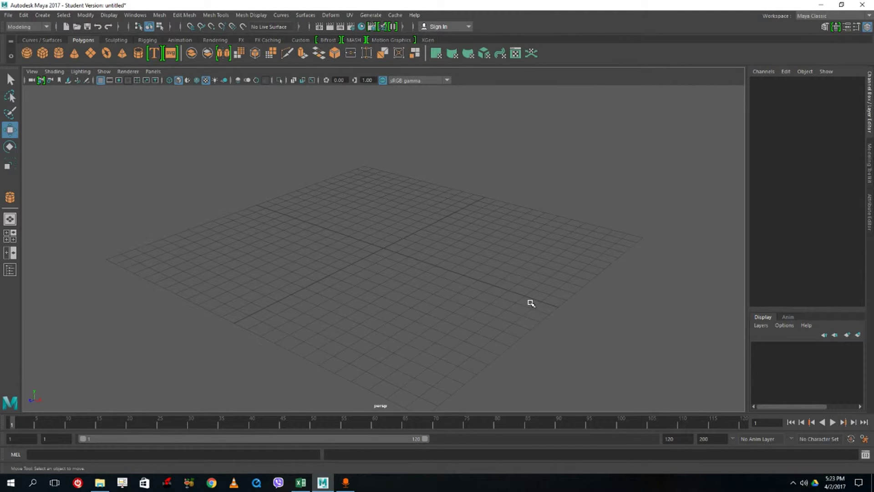
# Step: Zoom, orbit and pan the perspective view to look at the grid from several angles
pyautogui.scroll(-5, 519, 304)
pyautogui.scroll(4, 517, 306)
pyautogui.keyDown('alt'); pyautogui.moveTo(517, 307); pyautogui.dragTo(478, 275); pyautogui.keyUp('alt')
pyautogui.keyDown('alt'); pyautogui.moveTo(464, 213); pyautogui.dragTo(464, 206); pyautogui.keyUp('alt')
pyautogui.keyDown('alt'); pyautogui.moveTo(471, 227); pyautogui.dragTo(482, 249); pyautogui.keyUp('alt')
pyautogui.keyDown('alt'); pyautogui.moveTo(479, 306); pyautogui.dragTo(462, 301); pyautogui.keyUp('alt')
pyautogui.keyDown('alt'); pyautogui.moveTo(312, 230); pyautogui.dragTo(384, 250, button='middle'); pyautogui.keyUp('alt')
# Step: Bring the grid to an oblique angle and switch to the Select Tool
pyautogui.keyDown('alt'); pyautogui.moveTo(384, 250); pyautogui.dragTo(391, 226); pyautogui.keyUp('alt')
pyautogui.keyDown('alt'); pyautogui.moveTo(326, 332); pyautogui.dragTo(298, 337); pyautogui.keyUp('alt')
pyautogui.keyDown('alt'); pyautogui.moveTo(560, 246); pyautogui.dragTo(447, 255); pyautogui.keyUp('alt')
pyautogui.keyDown('alt'); pyautogui.moveTo(375, 241); pyautogui.dragTo(391, 158, button='middle'); pyautogui.keyUp('alt')
pyautogui.keyDown('alt'); pyautogui.moveTo(398, 220); pyautogui.dragTo(277, 232); pyautogui.keyUp('alt')
pyautogui.click(10, 80)
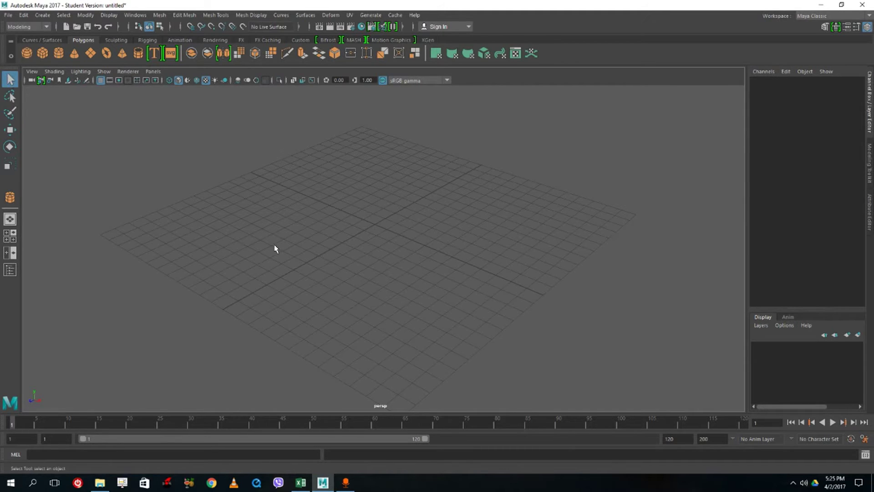
# Step: Activate the Lasso Tool for freehand object selection
pyautogui.click(9, 97)
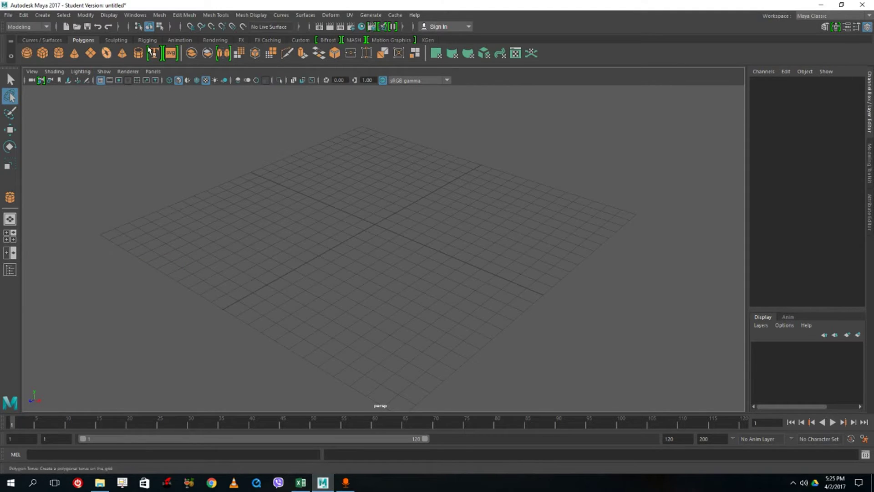
pyautogui.click(34, 41)
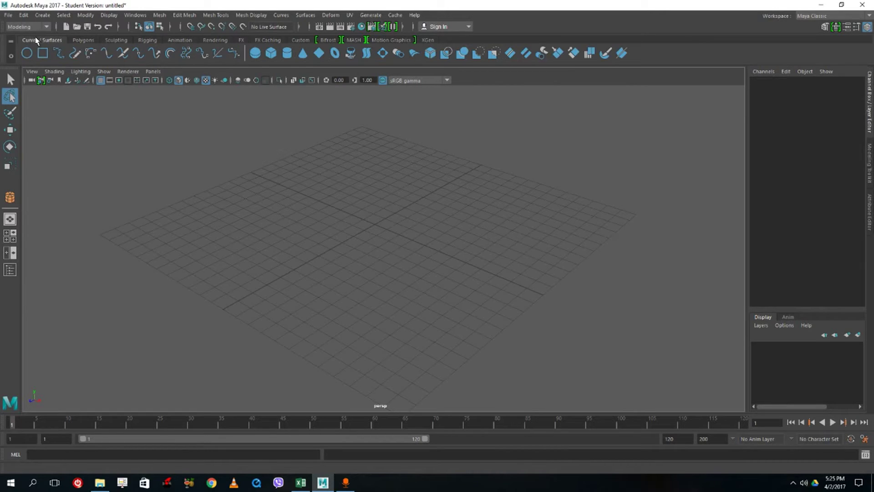
pyautogui.click(81, 41)
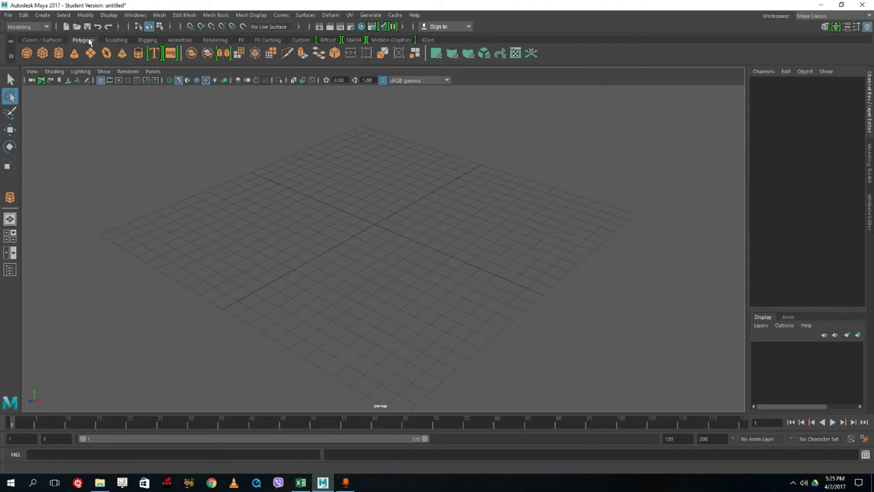
pyautogui.click(116, 42)
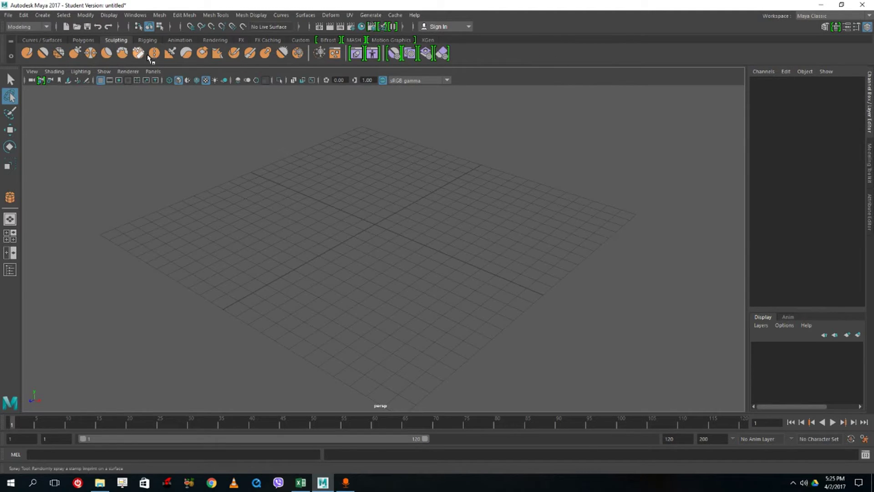
pyautogui.click(89, 42)
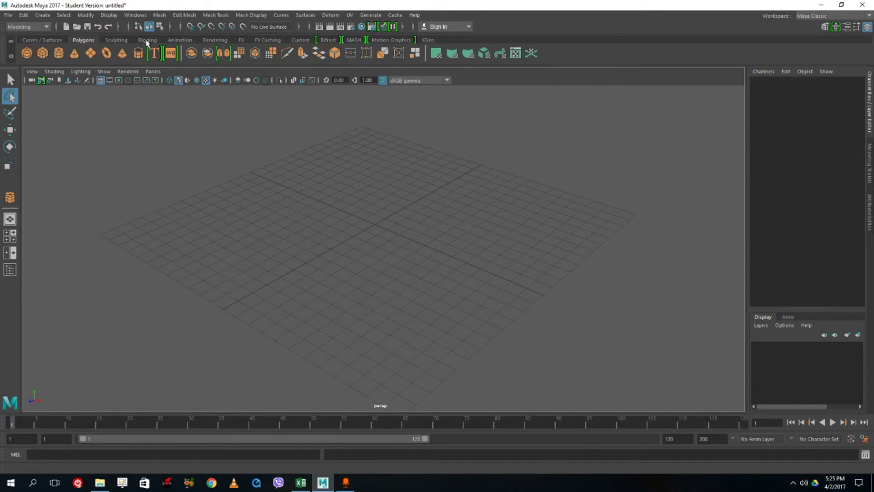
pyautogui.click(146, 41)
pyautogui.click(178, 41)
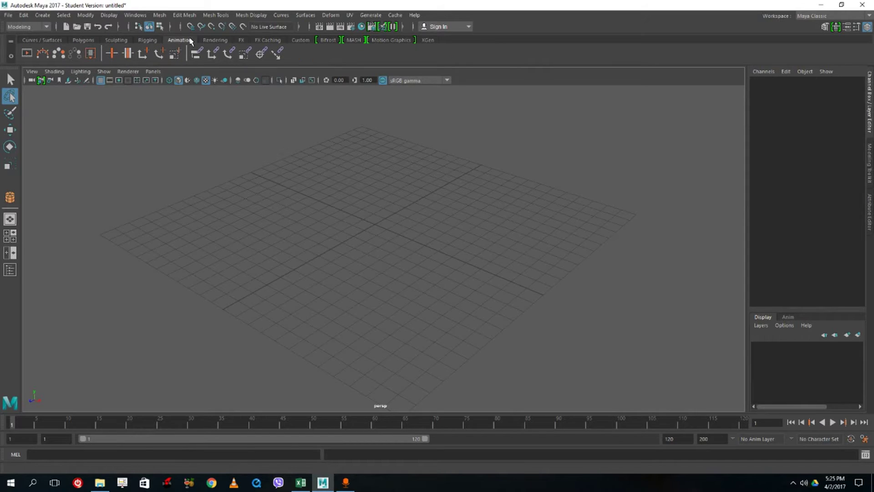
pyautogui.click(218, 42)
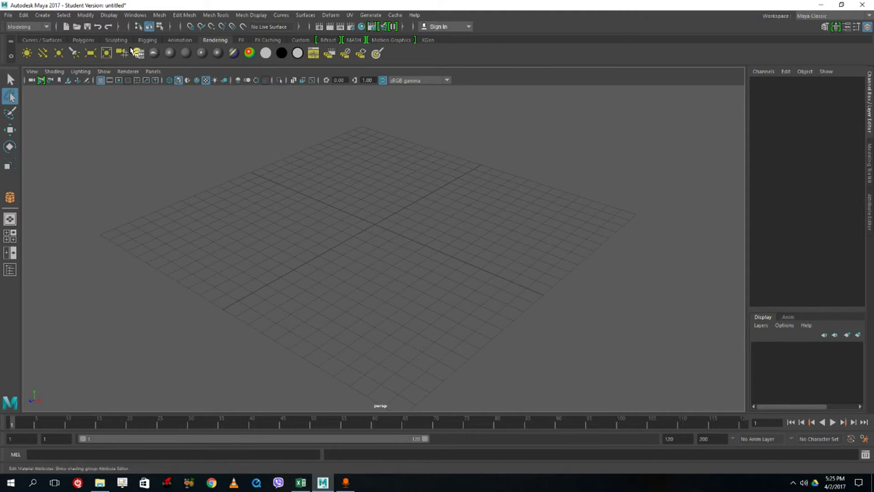
pyautogui.click(243, 41)
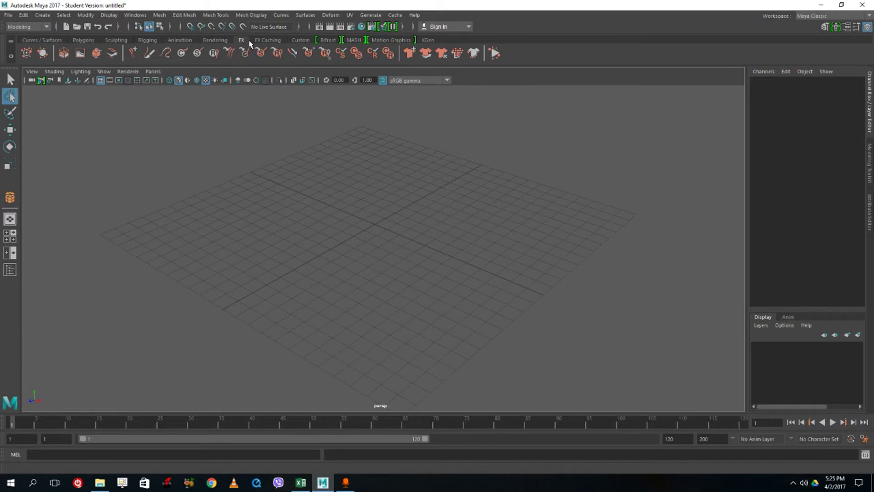
pyautogui.click(264, 41)
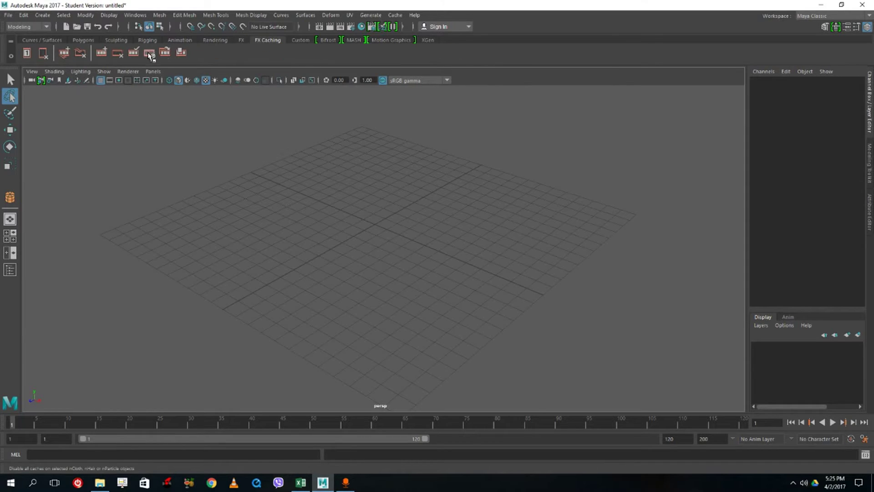
pyautogui.click(84, 40)
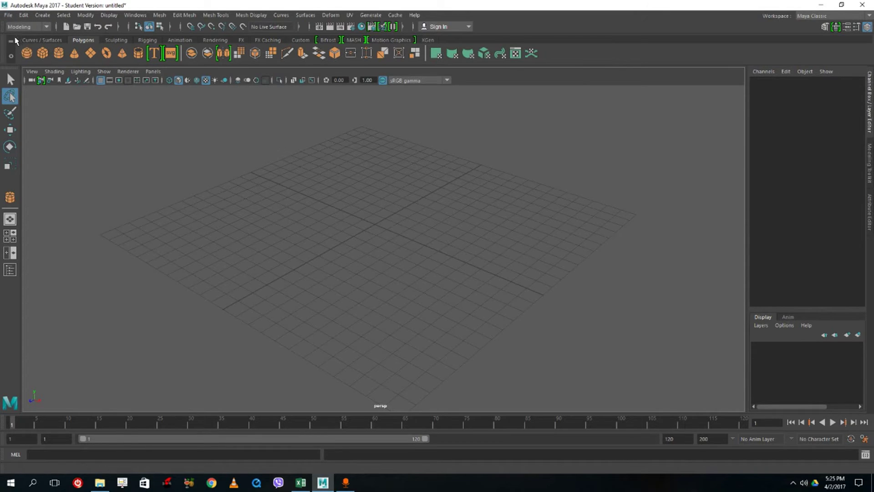
pyautogui.click(33, 27)
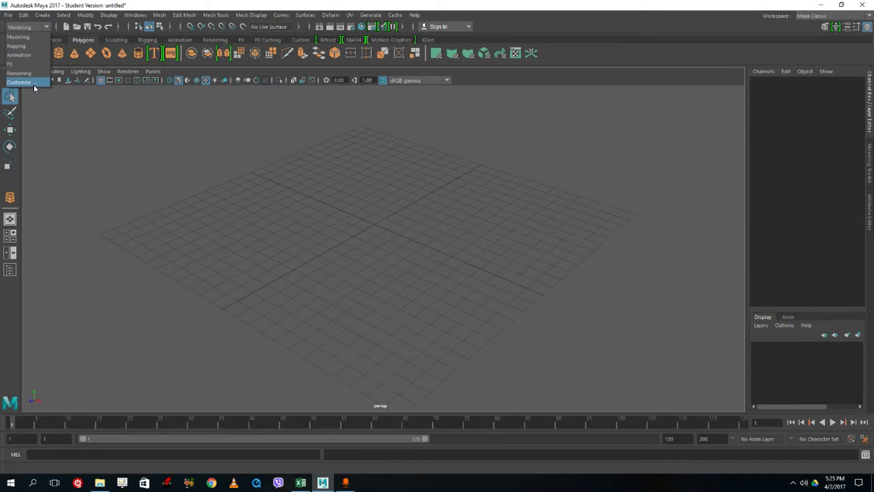
pyautogui.click(193, 117)
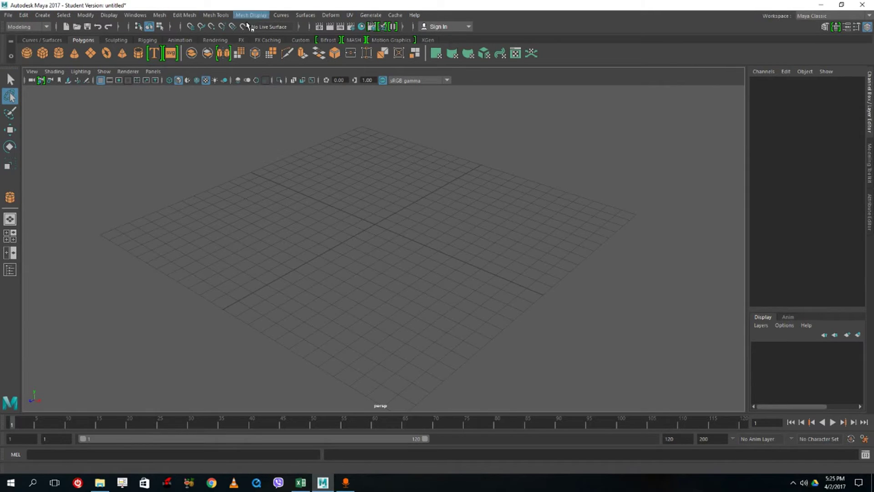
pyautogui.click(27, 27)
pyautogui.click(18, 46)
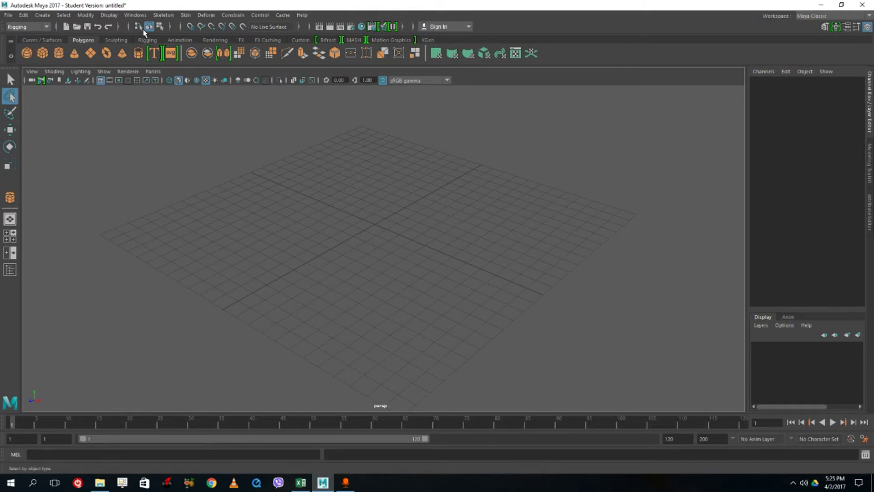
pyautogui.click(28, 28)
pyautogui.click(24, 55)
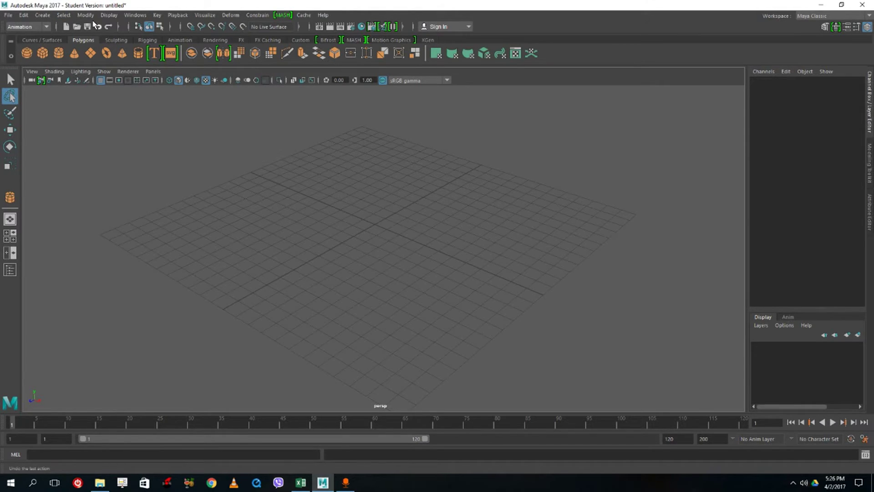
pyautogui.click(21, 29)
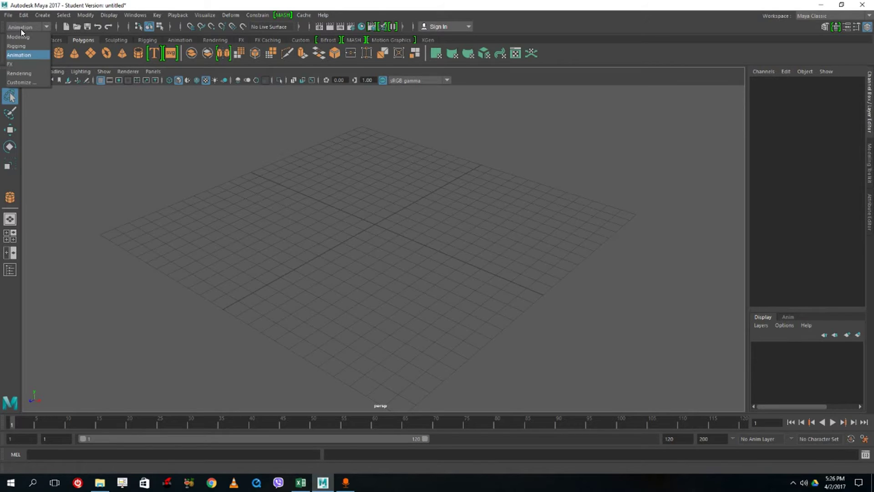
pyautogui.click(19, 64)
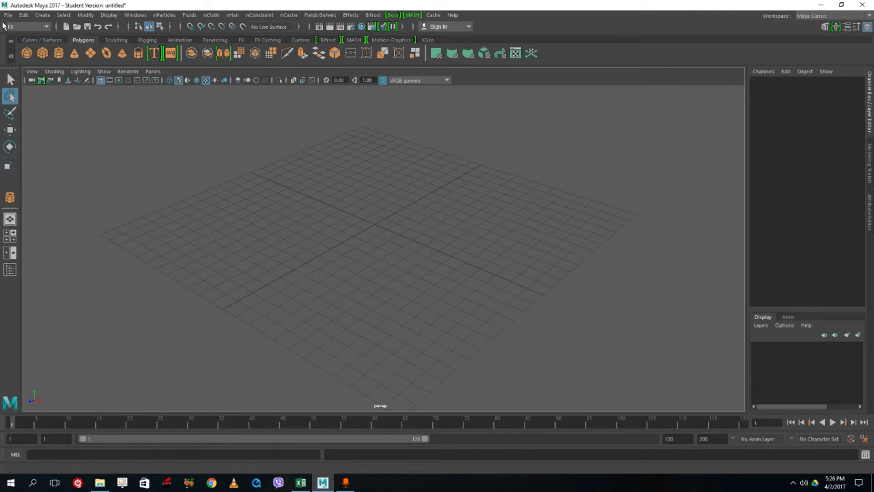
pyautogui.click(19, 27)
pyautogui.click(30, 72)
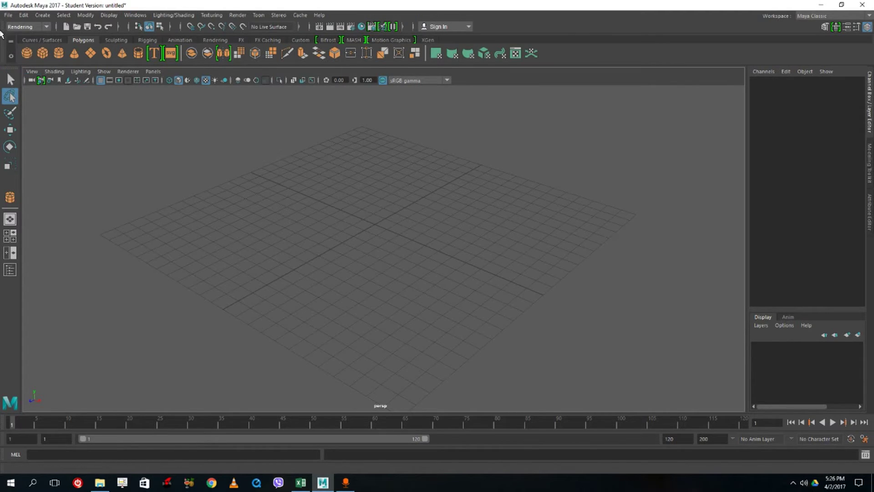
pyautogui.click(21, 27)
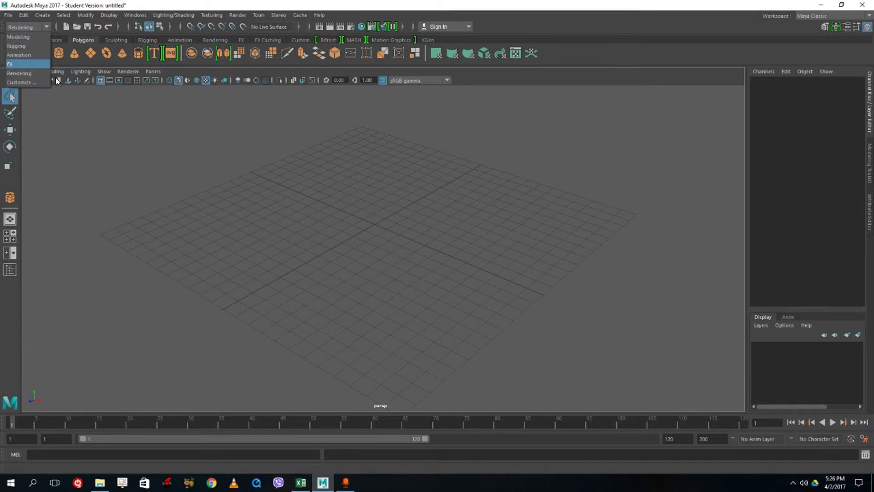
pyautogui.click(19, 37)
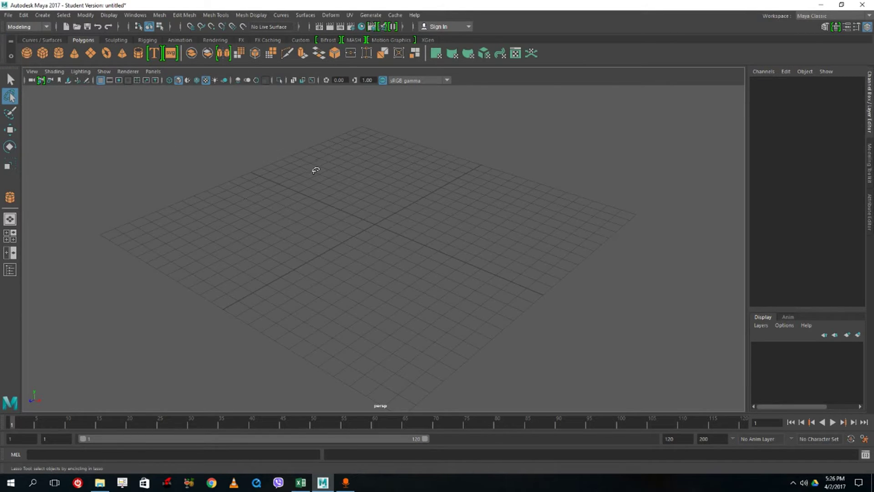
# Step: Play and stop the timeline animation, then return to the Select Tool
pyautogui.hotkey('alt', 'v')
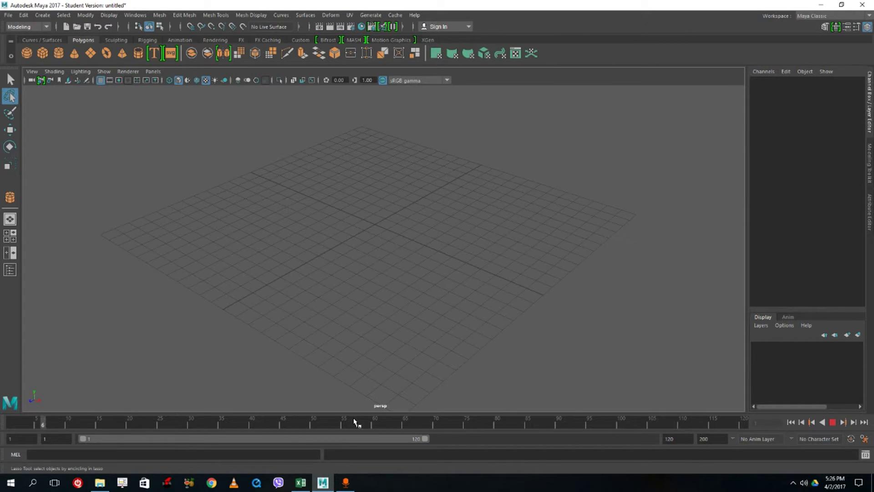
pyautogui.hotkey('alt', 'v')
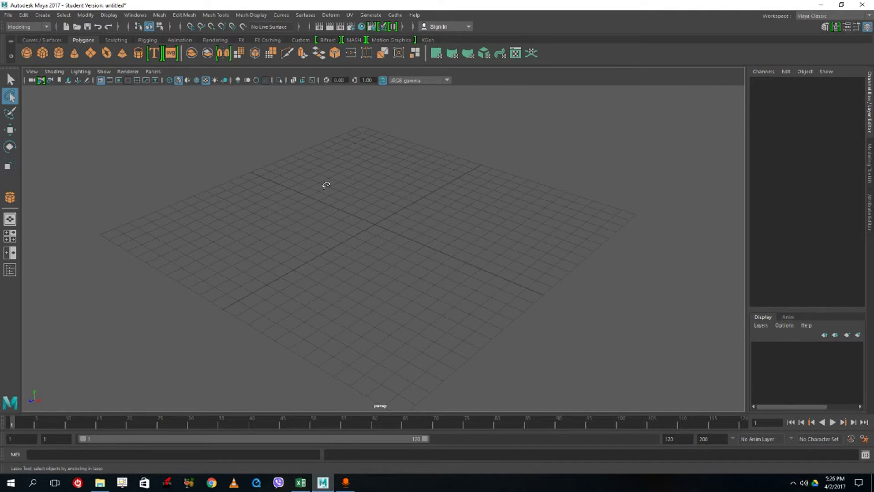
pyautogui.click(10, 79)
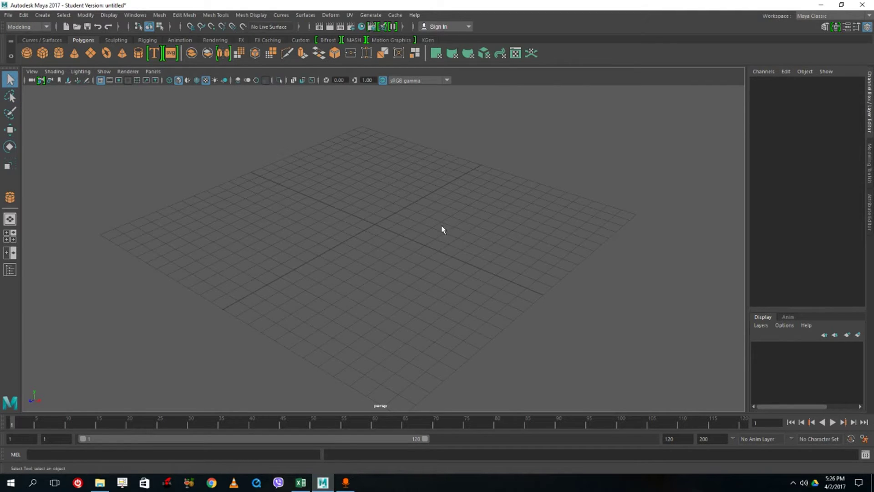
# Step: Show and dismiss the hotbox, then split the viewport into top, perspective, front and side views
pyautogui.press('space')
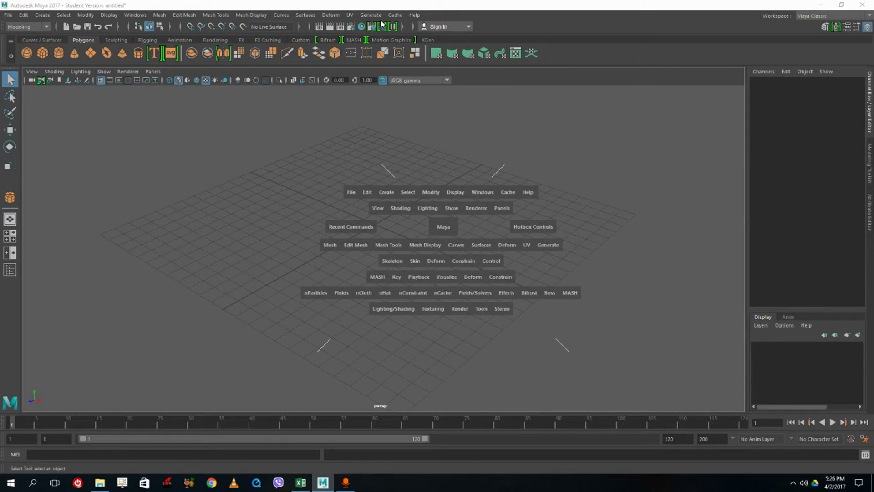
pyautogui.press('space')
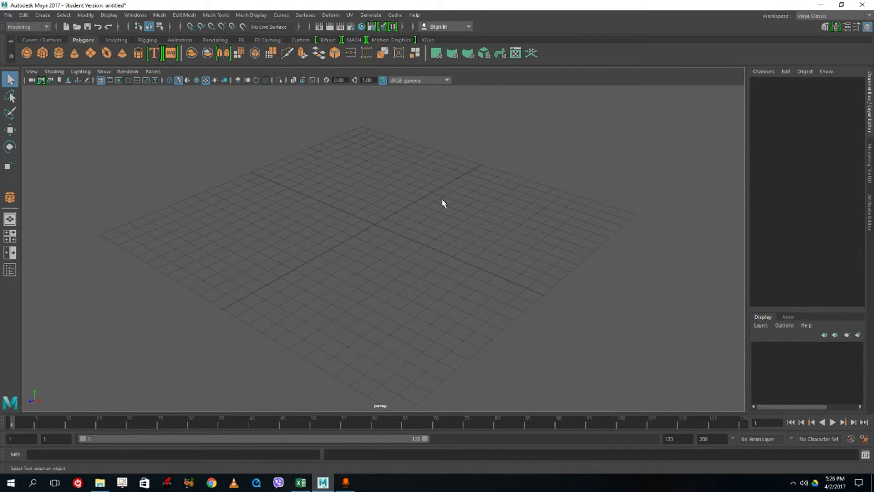
pyautogui.press('space')
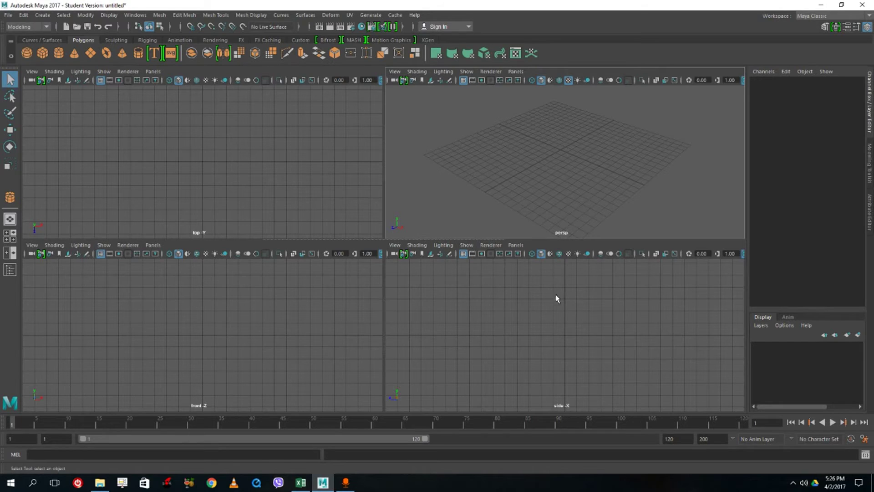
pyautogui.scroll(-4, 564, 162)
pyautogui.scroll(2, 542, 171)
pyautogui.press('space')
pyautogui.click(26, 53)
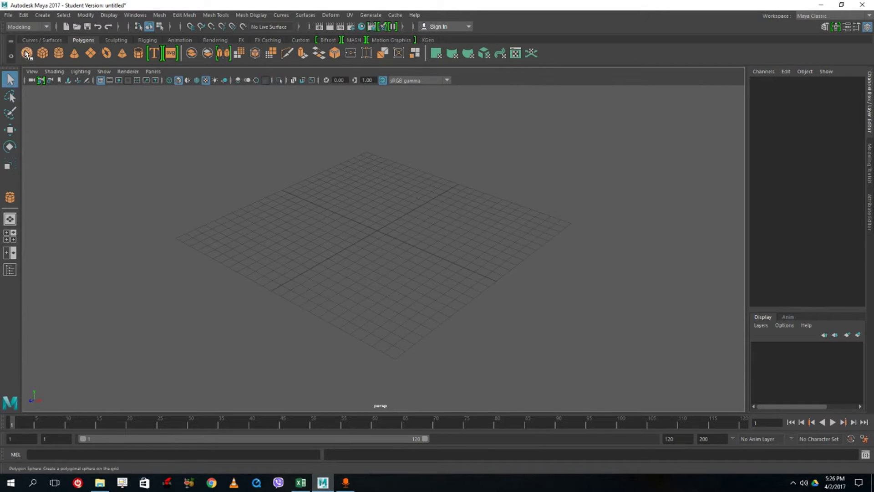
pyautogui.click(381, 233)
pyautogui.moveTo(426, 269); pyautogui.dragTo(329, 185)
pyautogui.click(328, 187)
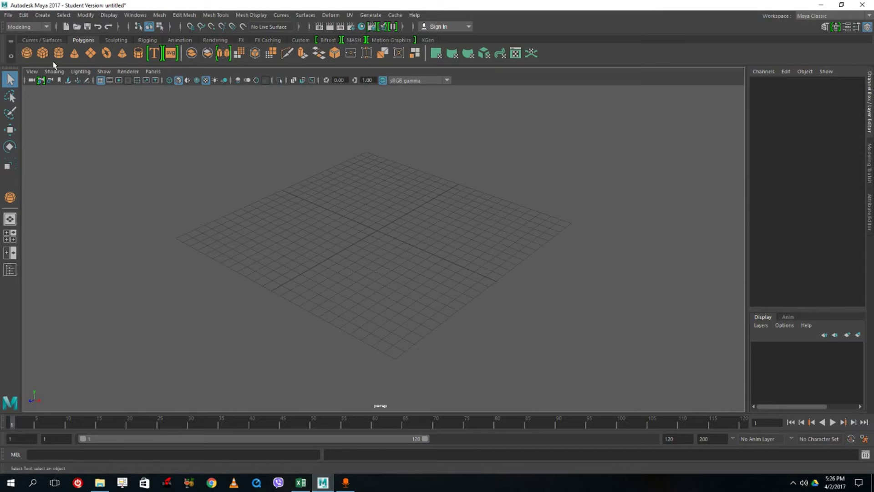
pyautogui.click(26, 54)
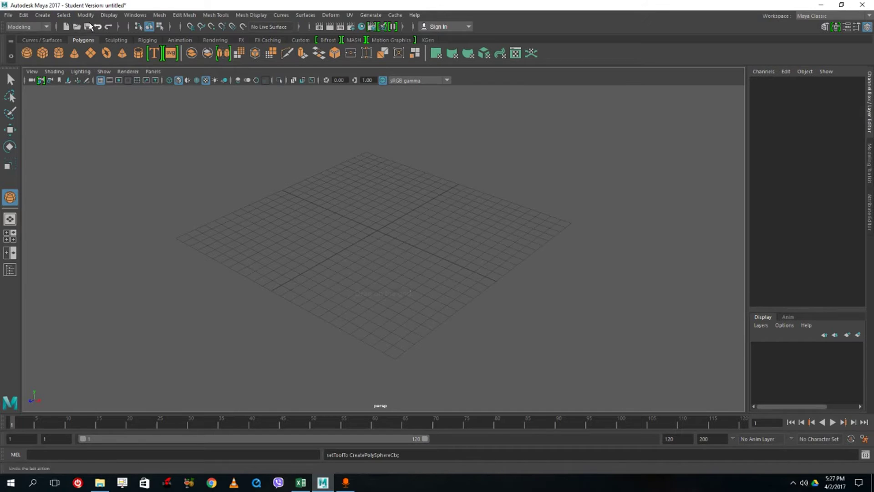
# Step: Enable Interactive Creation for polygon primitives, then place and delete a test sphere
pyautogui.click(44, 15)
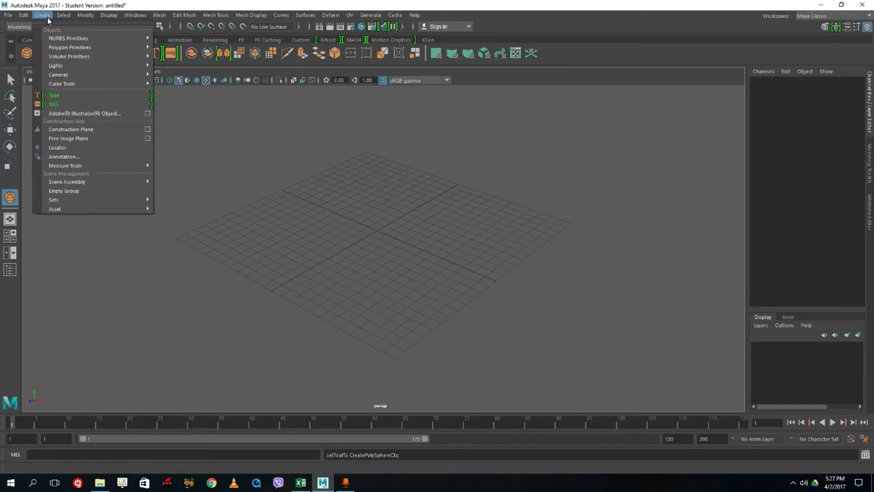
pyautogui.moveTo(67, 47)
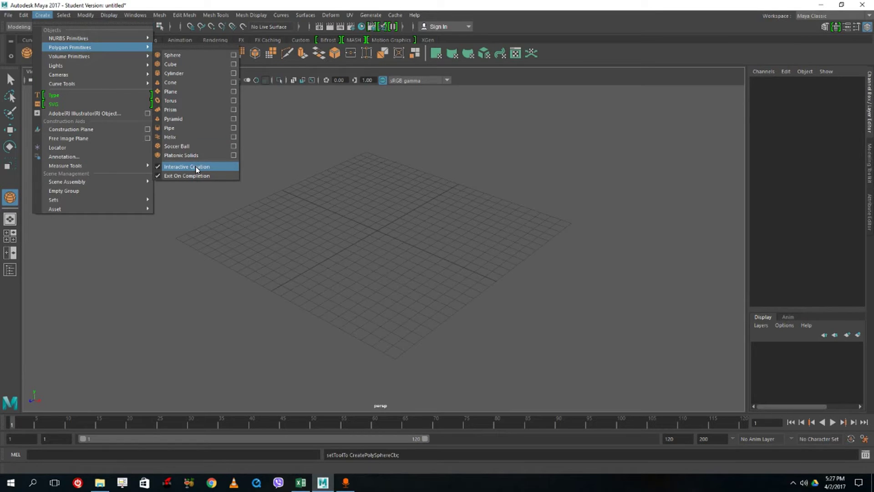
pyautogui.click(374, 241)
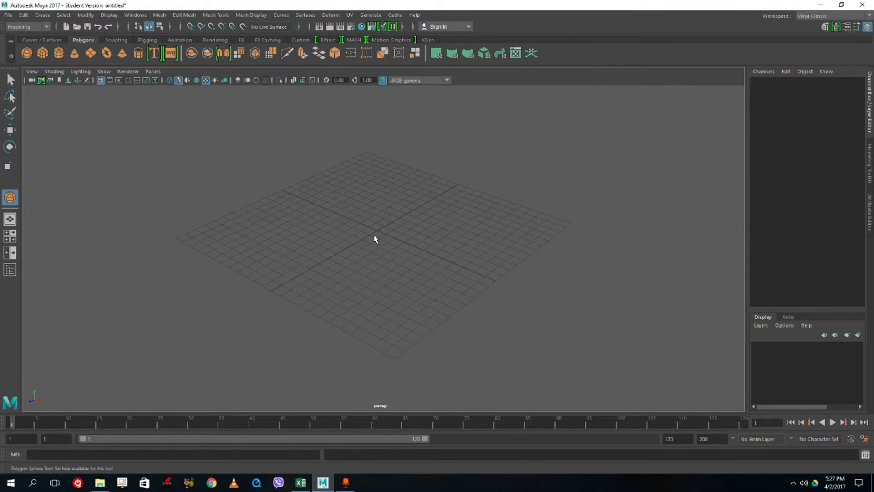
pyautogui.click(374, 238)
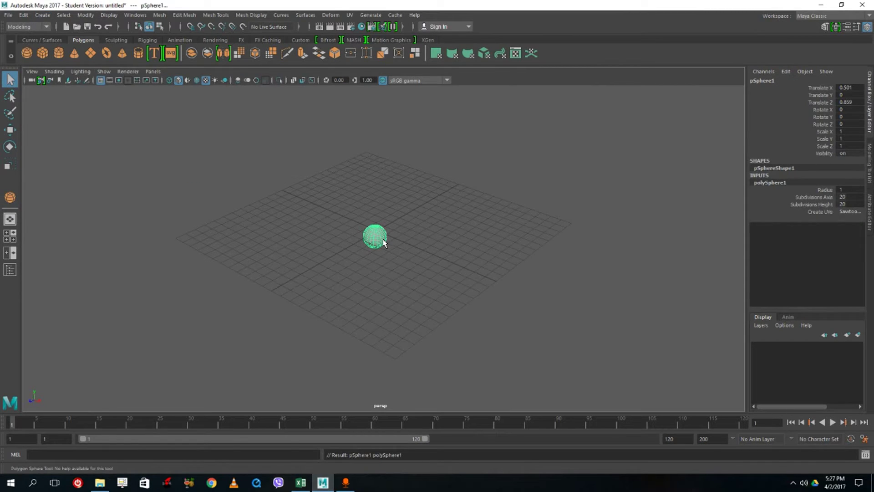
pyautogui.press('Delete')
# Step: Drag out and delete a large sphere and a tall cube, then show four views
pyautogui.click(26, 53)
pyautogui.moveTo(380, 231); pyautogui.dragTo(438, 288)
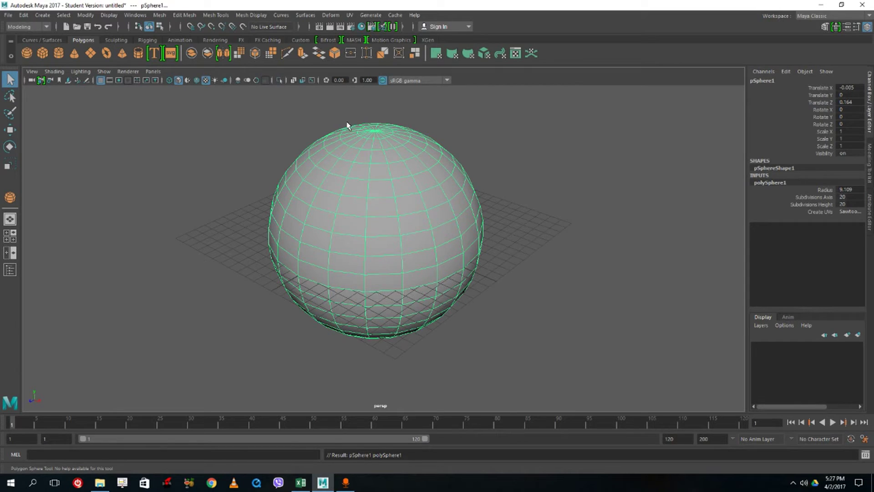
pyautogui.press('Delete')
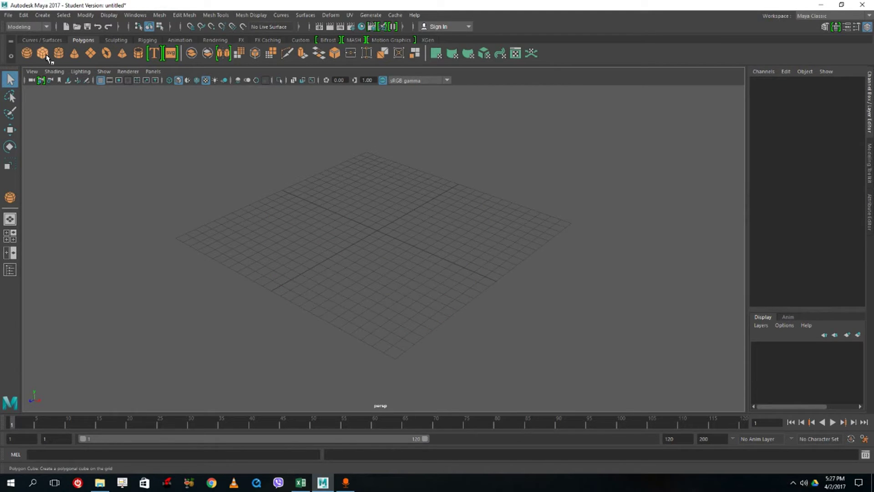
pyautogui.moveTo(280, 235); pyautogui.dragTo(522, 114)
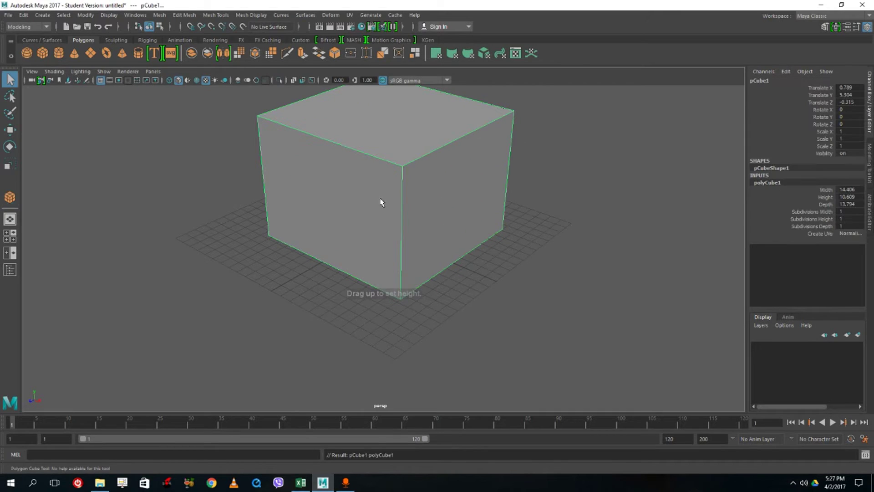
pyautogui.press('Delete')
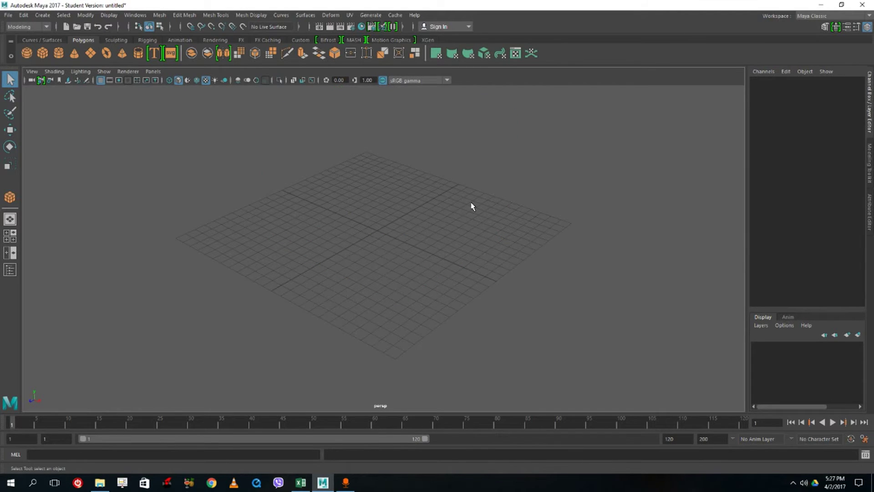
pyautogui.press('space')
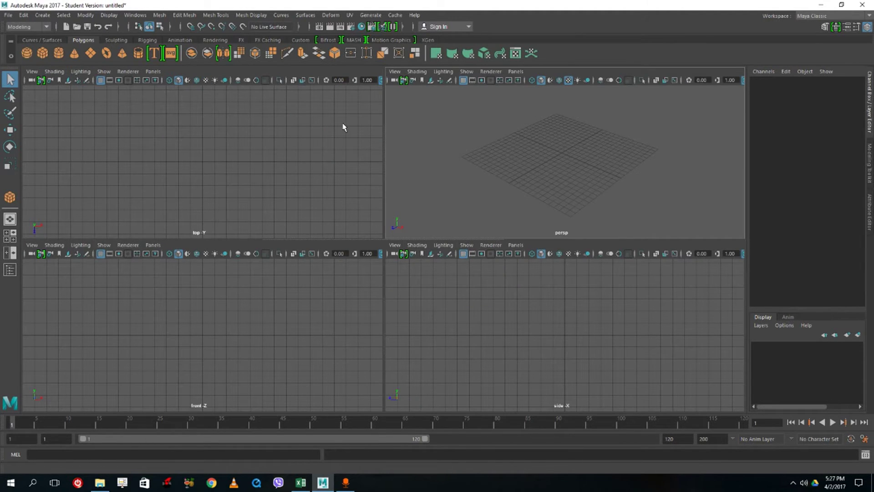
# Step: Draw a polygon cube about 17.35 wide, 15.65 deep and 9.77 high
pyautogui.press('y')
pyautogui.moveTo(487, 159); pyautogui.dragTo(631, 153)
pyautogui.scroll(-3, 247, 155)
pyautogui.scroll(-3, 273, 358)
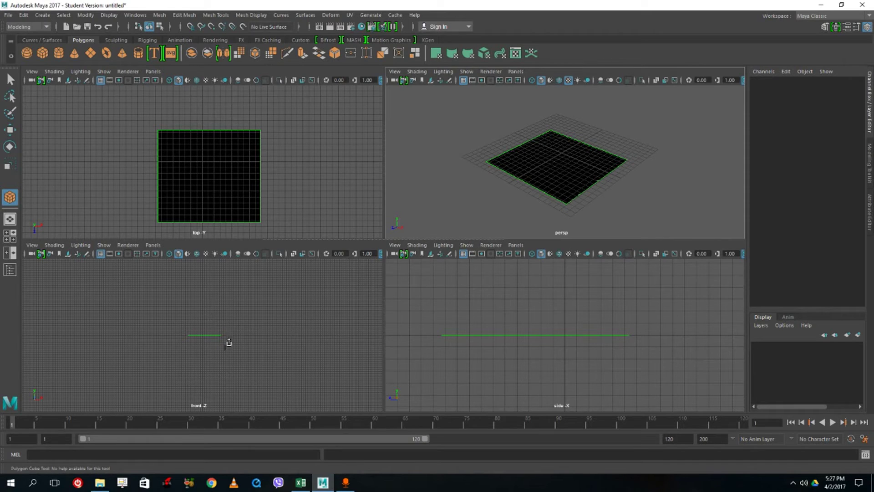
pyautogui.moveTo(580, 191); pyautogui.dragTo(594, 97)
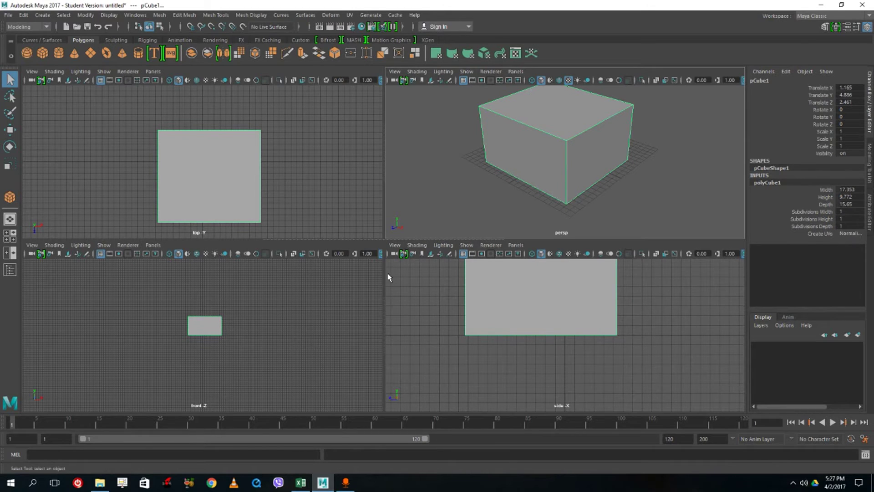
# Step: Zoom and pan the side, top and front views to frame pCube1
pyautogui.scroll(-3, 523, 338)
pyautogui.scroll(1, 525, 328)
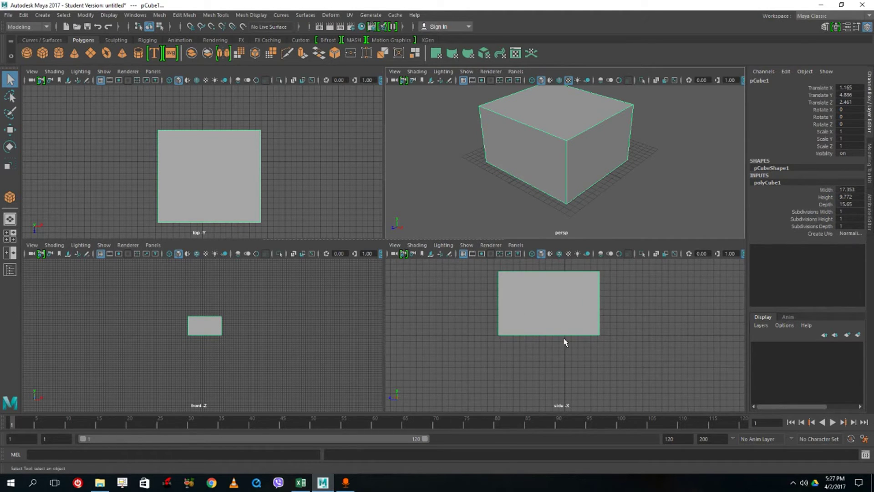
pyautogui.scroll(-3, 558, 318)
pyautogui.scroll(2, 558, 322)
pyautogui.scroll(-1, 560, 322)
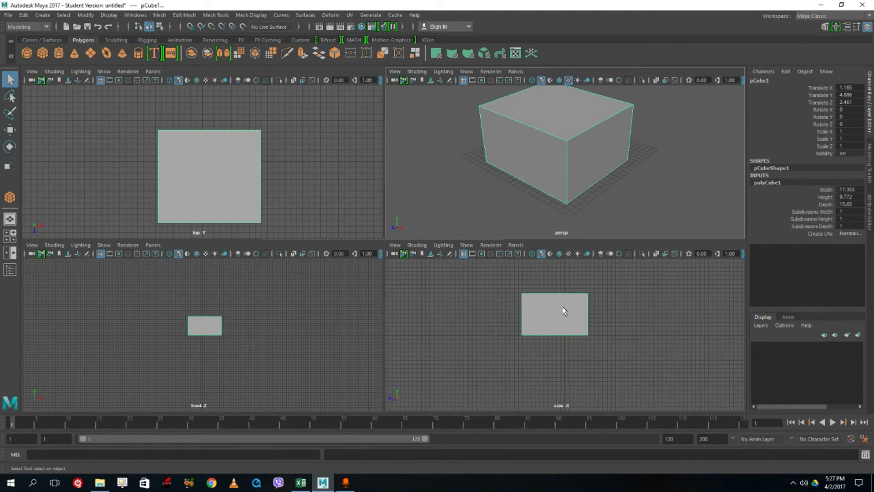
pyautogui.keyDown('alt'); pyautogui.moveTo(560, 320); pyautogui.dragTo(549, 299, button='middle'); pyautogui.keyUp('alt')
pyautogui.scroll(-2, 255, 177)
pyautogui.scroll(3, 246, 166)
pyautogui.keyDown('alt'); pyautogui.moveTo(246, 166); pyautogui.dragTo(221, 161); pyautogui.keyUp('alt')
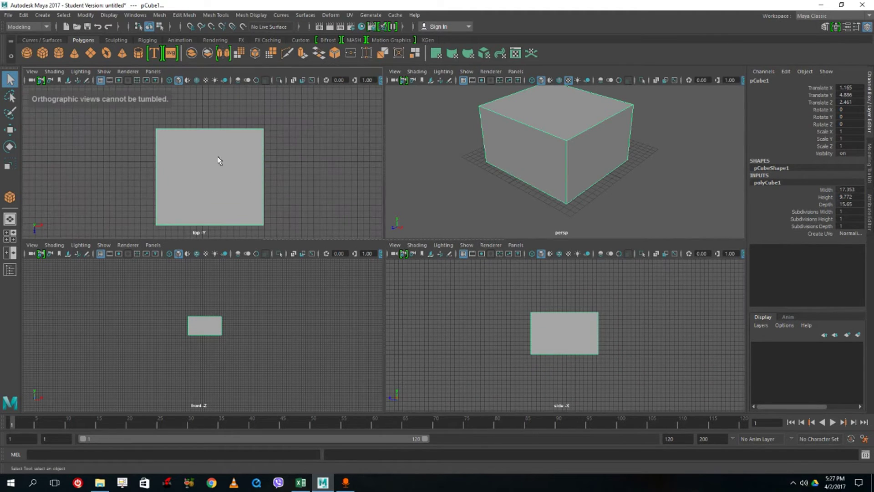
pyautogui.keyDown('alt'); pyautogui.moveTo(221, 357); pyautogui.dragTo(218, 357); pyautogui.keyUp('alt')
pyautogui.scroll(2, 219, 357)
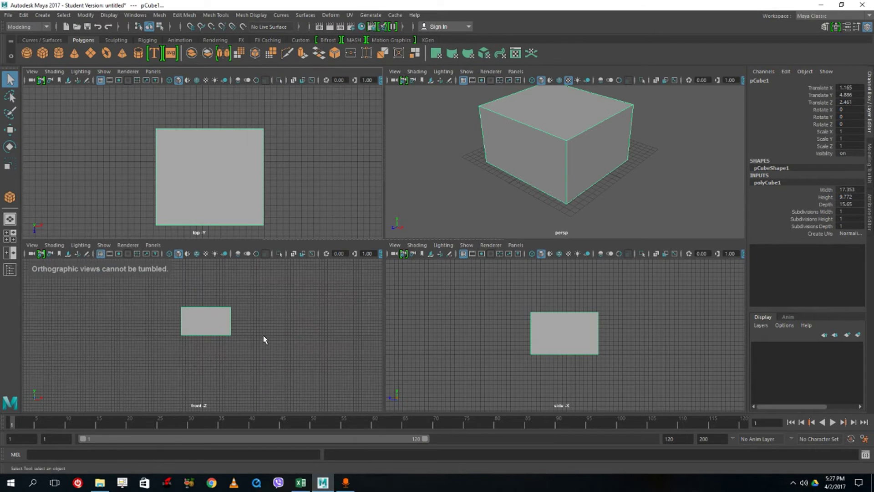
# Step: Maximize the perspective view to fill the workspace and orbit around the cube
pyautogui.scroll(1, 214, 304)
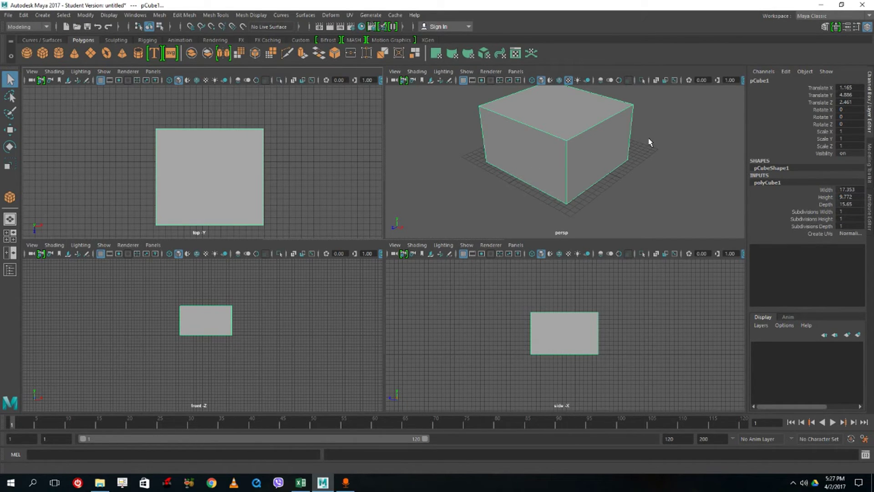
pyautogui.press('space')
pyautogui.keyDown('alt'); pyautogui.moveTo(514, 234); pyautogui.dragTo(496, 277); pyautogui.keyUp('alt')
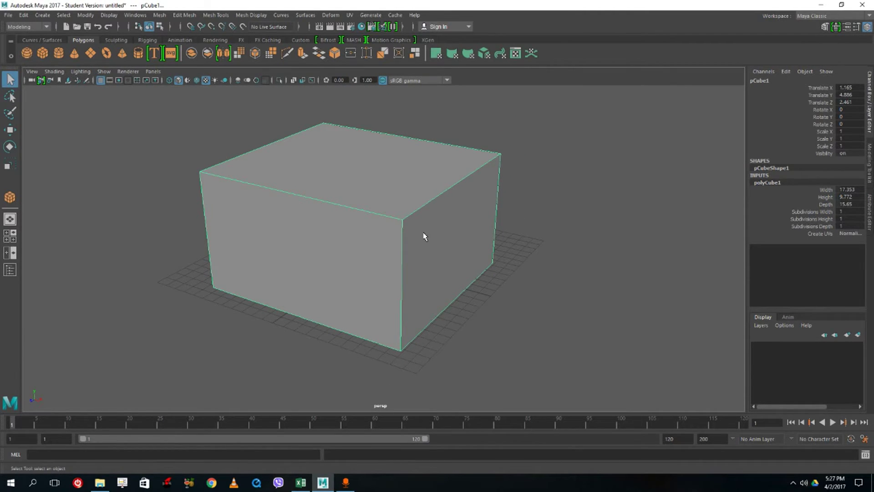
# Step: Open and dismiss the cube's right-click marking menu, then deselect and reselect the cube
pyautogui.rightClick(378, 177)
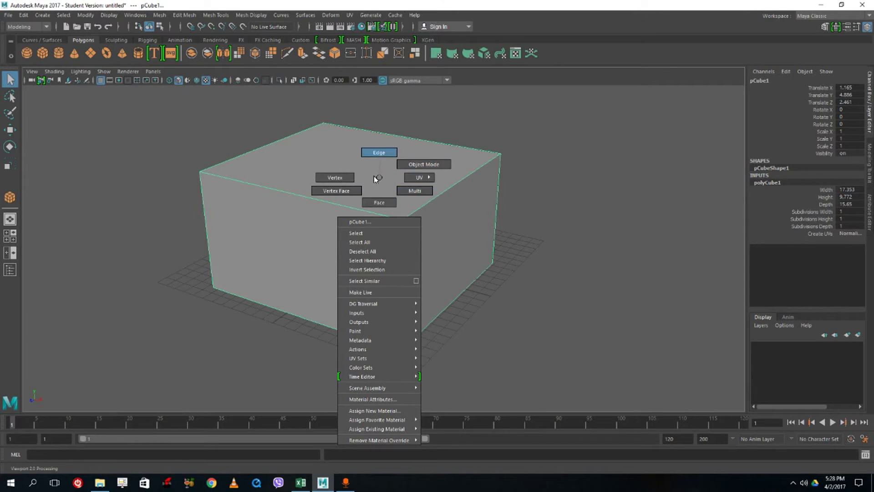
pyautogui.click(381, 178)
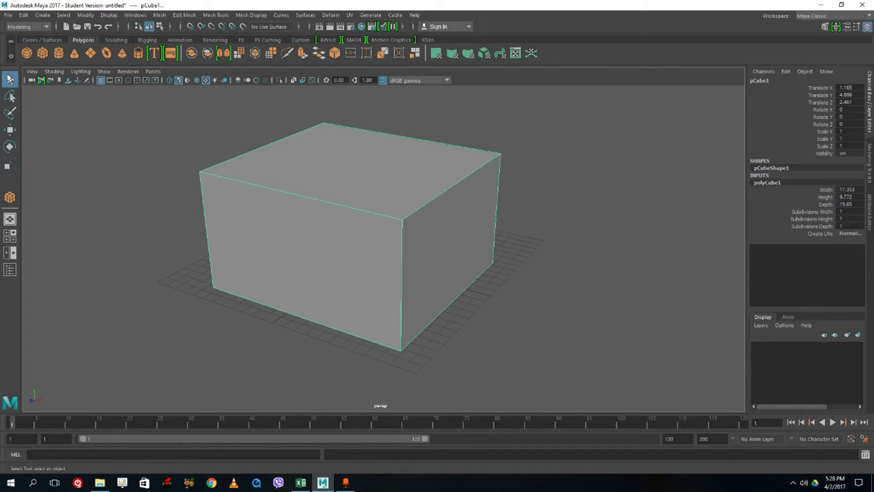
pyautogui.click(556, 299)
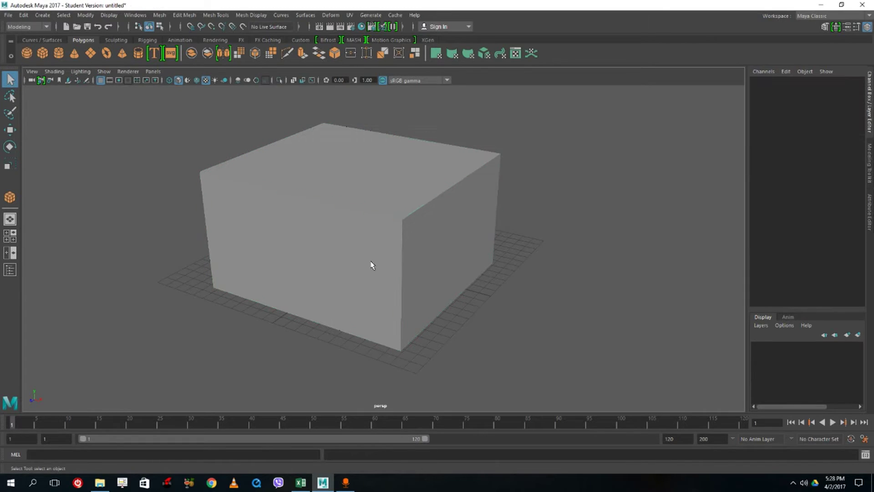
pyautogui.click(397, 191)
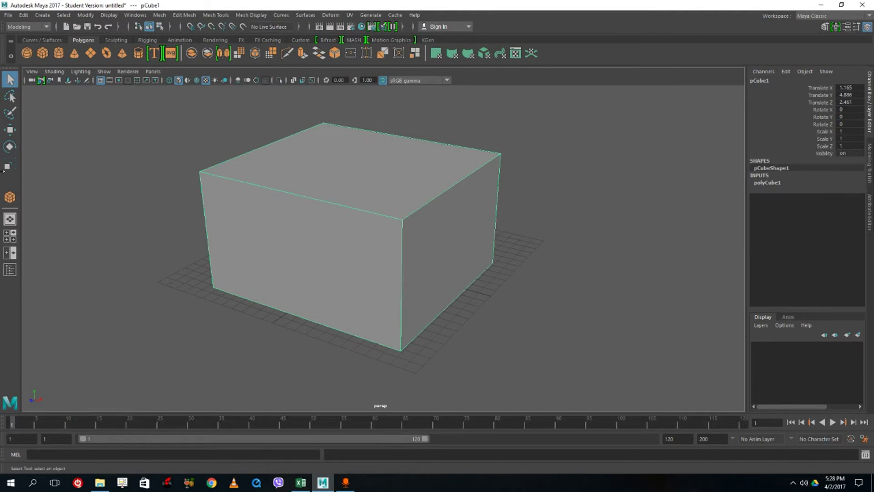
# Step: Move pCube1 along X, Y and Z, then rotate it to about -2.838, -15.159, 5.648
pyautogui.click(10, 130)
pyautogui.moveTo(388, 234); pyautogui.dragTo(260, 250)
pyautogui.moveTo(285, 202)
pyautogui.mouseDown()
pyautogui.moveTo(279, 130)
pyautogui.moveTo(269, 150)
pyautogui.moveTo(272, 199)
pyautogui.mouseUp()
pyautogui.moveTo(260, 250); pyautogui.dragTo(327, 225)
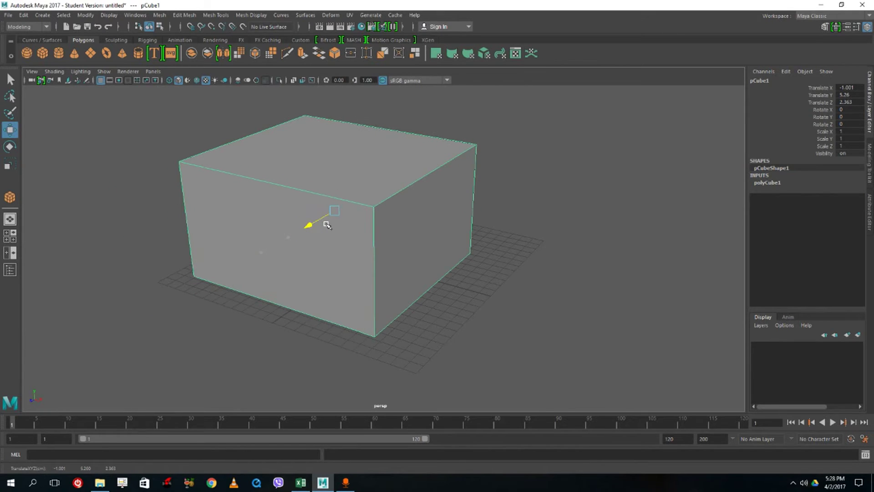
pyautogui.click(9, 148)
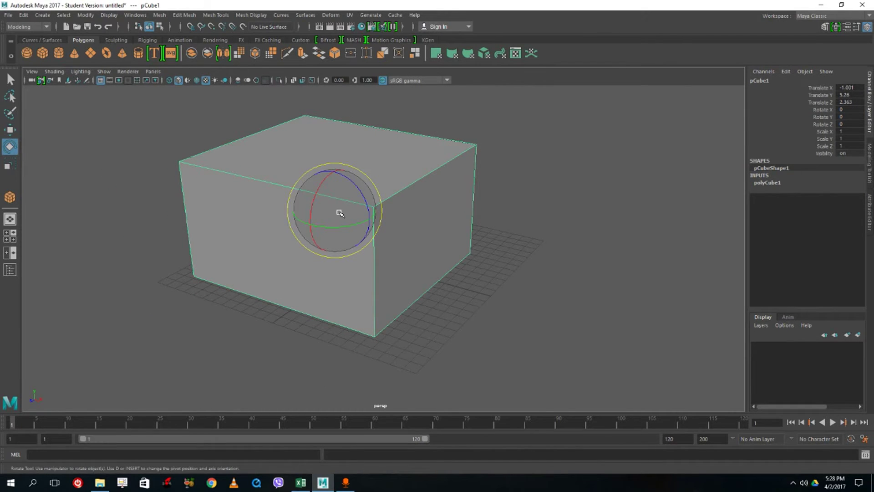
pyautogui.moveTo(334, 200)
pyautogui.mouseDown()
pyautogui.moveTo(306, 195)
pyautogui.moveTo(347, 195)
pyautogui.moveTo(322, 195)
pyautogui.moveTo(335, 244)
pyautogui.moveTo(369, 240)
pyautogui.moveTo(355, 236)
pyautogui.moveTo(361, 216)
pyautogui.moveTo(296, 197)
pyautogui.moveTo(348, 198)
pyautogui.mouseUp()
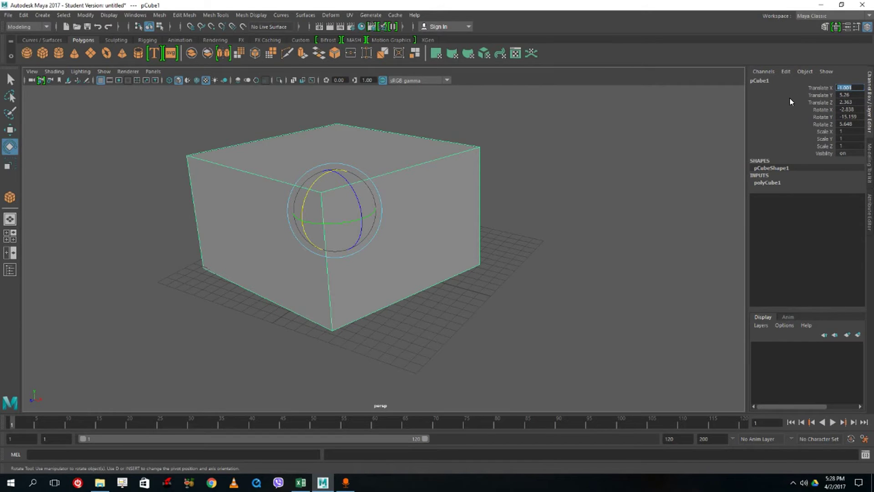
# Step: Set pCube1's Translate Y, Z and Rotate X, Y, Z to 0 in the Channel Box
pyautogui.click(845, 95)
pyautogui.write('0')
pyautogui.click(847, 103)
pyautogui.write('0')
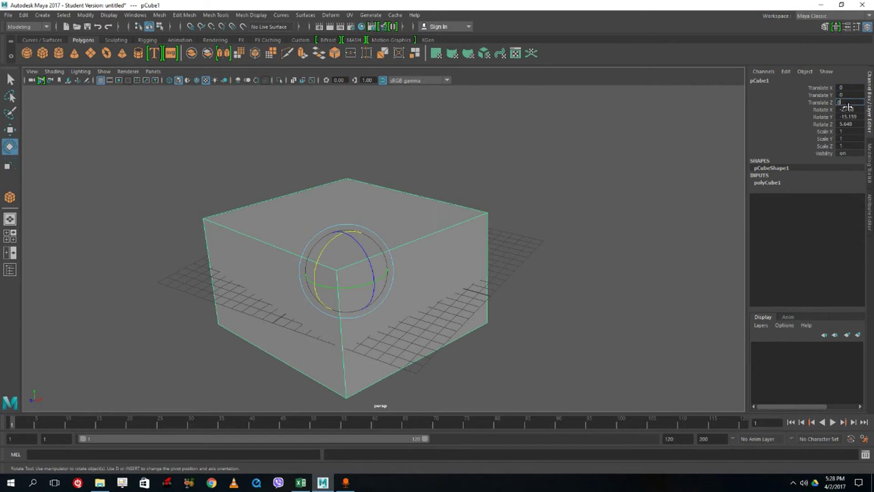
pyautogui.click(847, 110)
pyautogui.write('0')
pyautogui.click(846, 117)
pyautogui.write('0')
pyautogui.click(847, 125)
pyautogui.write('0')
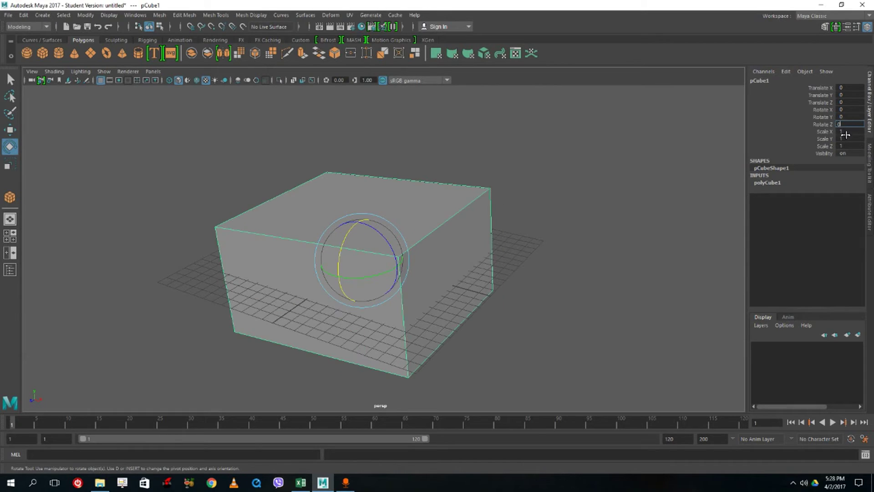
# Step: Scale the cube along X, Z, Y and uniformly, then restore its Scale to 1
pyautogui.click(584, 194)
pyautogui.click(370, 243)
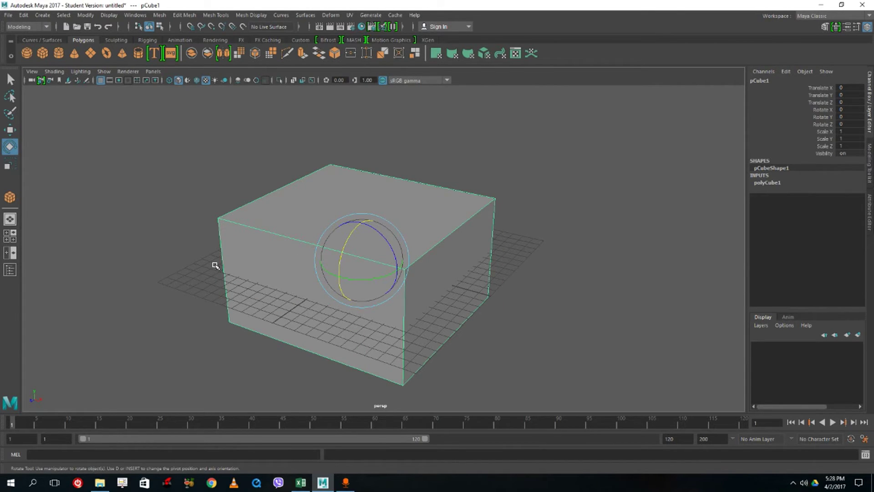
pyautogui.click(10, 164)
pyautogui.moveTo(397, 270)
pyautogui.mouseDown()
pyautogui.moveTo(404, 273)
pyautogui.moveTo(394, 268)
pyautogui.mouseUp()
pyautogui.moveTo(338, 276); pyautogui.dragTo(332, 279)
pyautogui.moveTo(362, 226); pyautogui.dragTo(356, 226)
pyautogui.moveTo(362, 260); pyautogui.dragTo(331, 268)
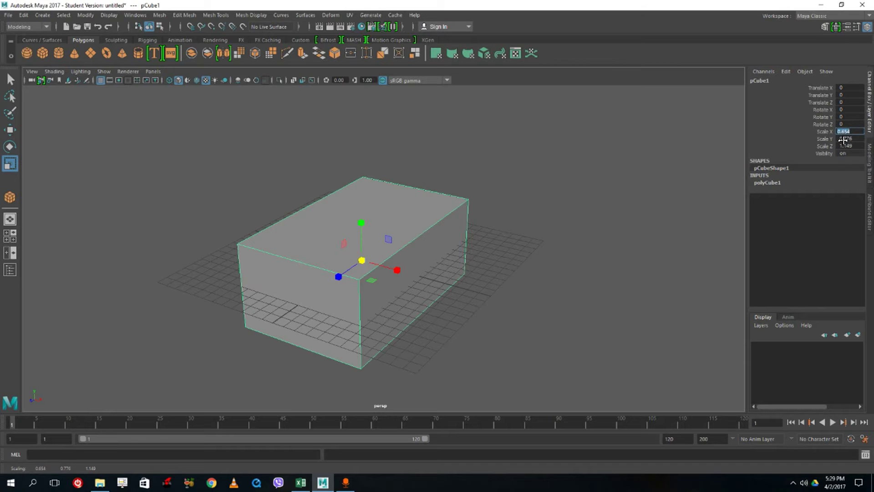
pyautogui.press('Return')
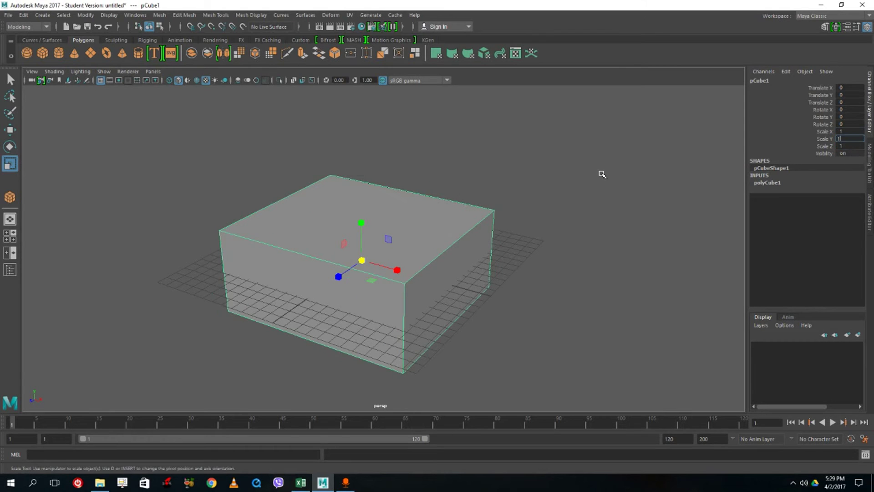
# Step: Reselect the cube and delete it
pyautogui.click(586, 180)
pyautogui.click(456, 228)
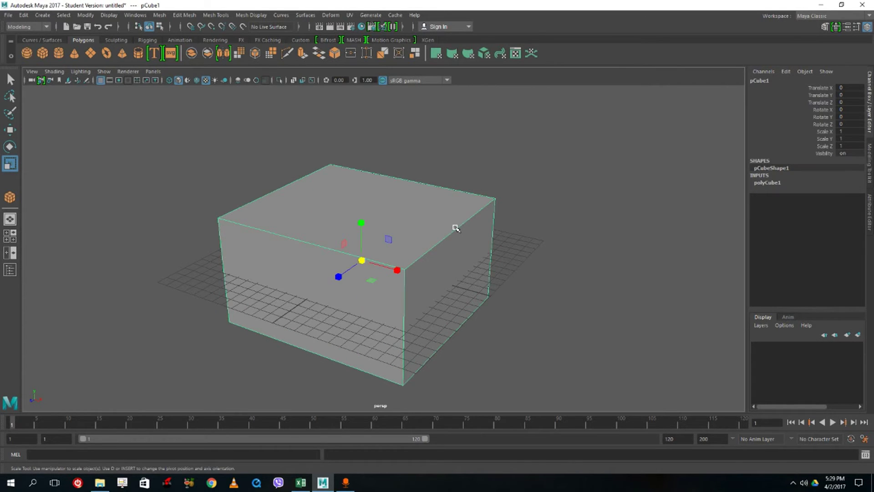
pyautogui.press('Delete')
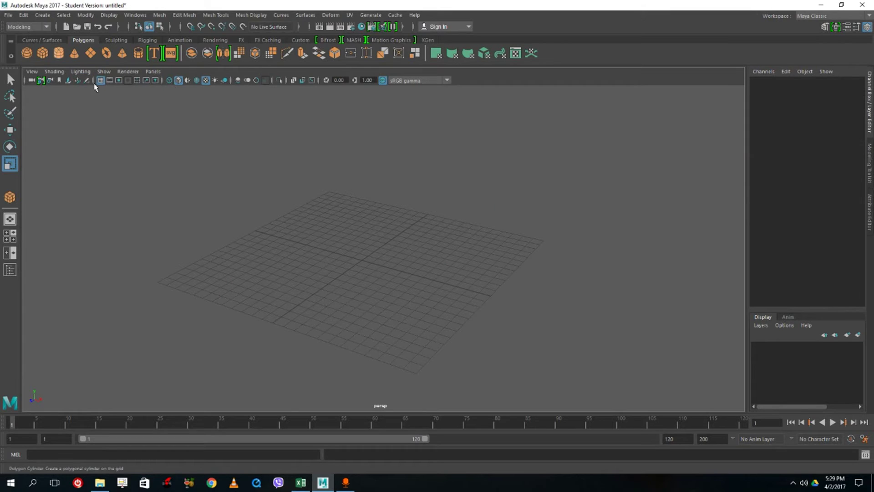
pyautogui.click(59, 54)
pyautogui.moveTo(356, 250); pyautogui.dragTo(400, 151)
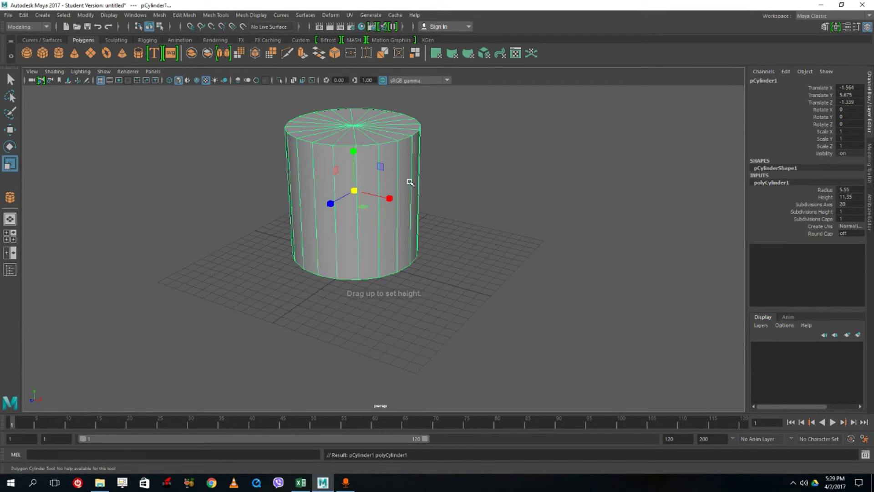
pyautogui.press('Delete')
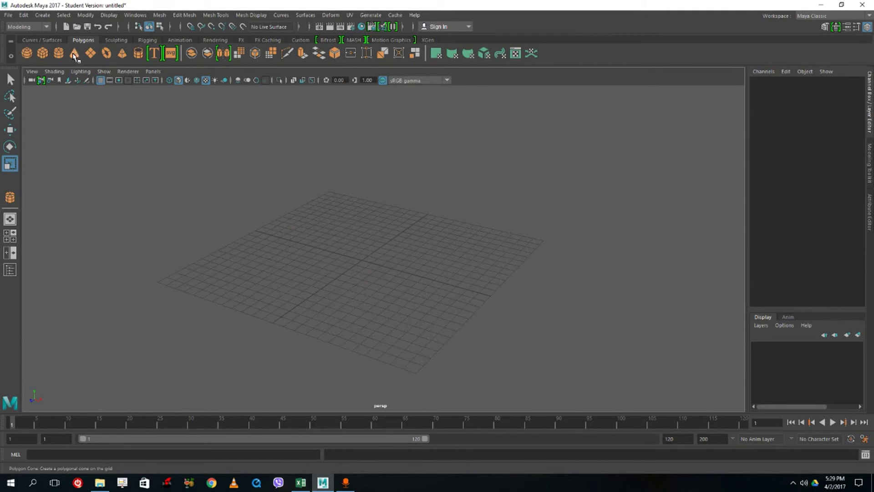
pyautogui.click(74, 53)
pyautogui.moveTo(360, 263); pyautogui.dragTo(397, 303)
pyautogui.moveTo(392, 208); pyautogui.dragTo(404, 154)
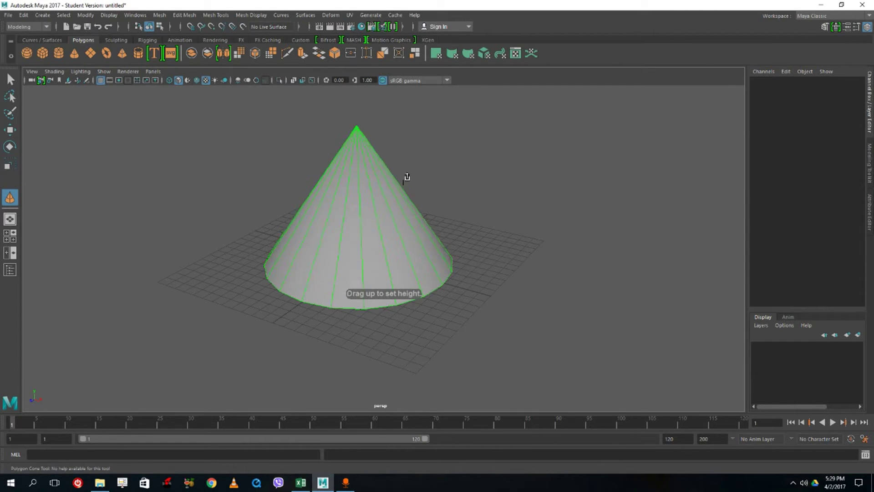
pyautogui.click(398, 129)
pyautogui.press('Delete')
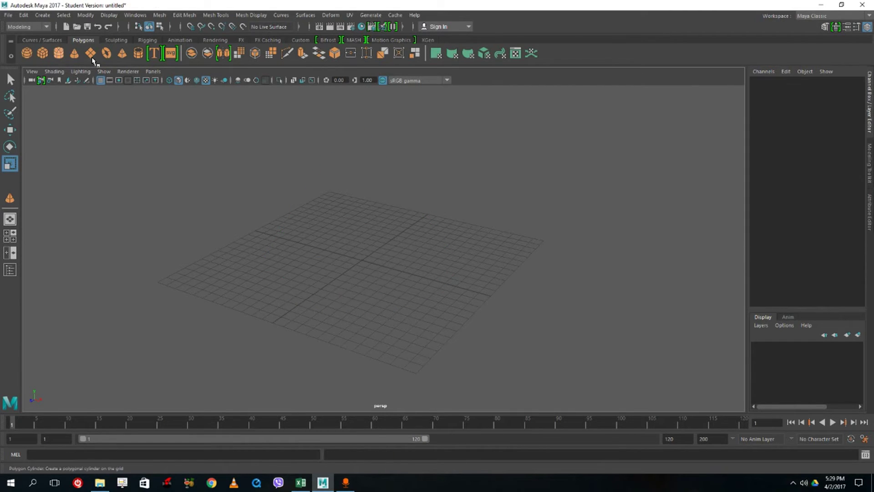
pyautogui.click(90, 54)
pyautogui.moveTo(245, 269); pyautogui.dragTo(476, 247)
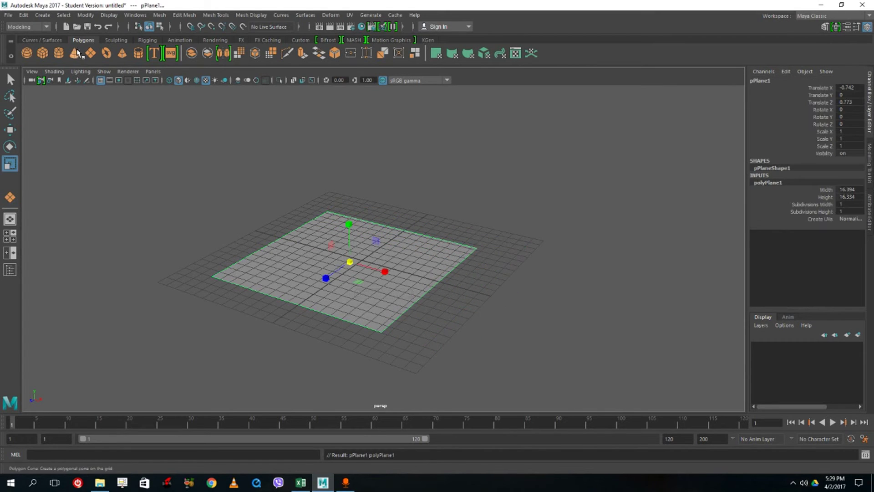
pyautogui.press('Delete')
pyautogui.click(106, 53)
pyautogui.moveTo(370, 263); pyautogui.dragTo(476, 296)
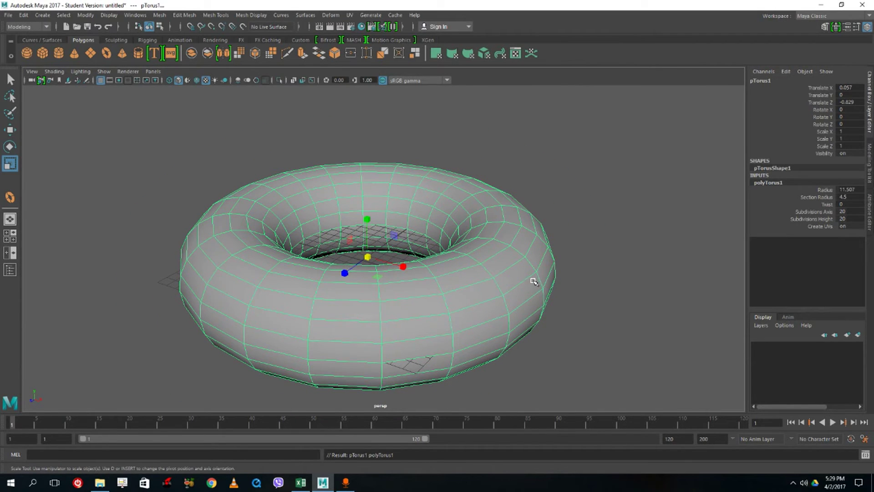
pyautogui.press('Delete')
pyautogui.click(123, 54)
pyautogui.moveTo(365, 284); pyautogui.dragTo(410, 314)
pyautogui.press('Delete')
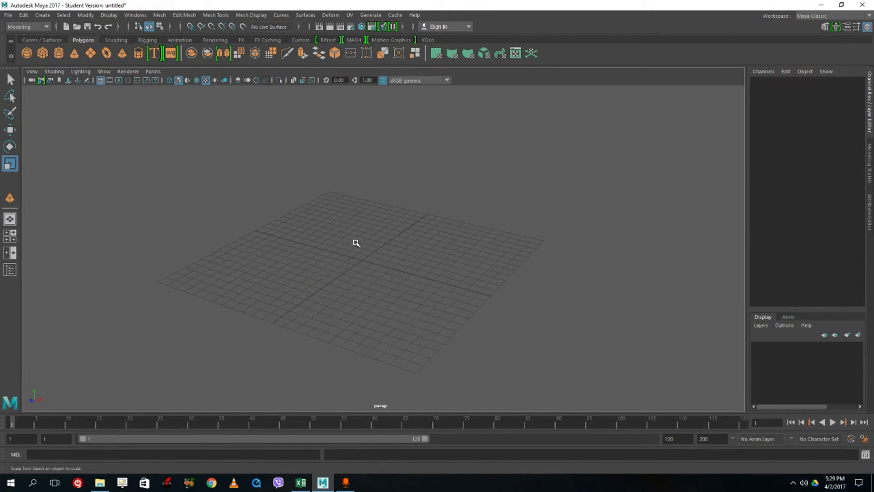
pyautogui.click(138, 53)
pyautogui.moveTo(358, 263); pyautogui.dragTo(435, 189)
pyautogui.press('r')
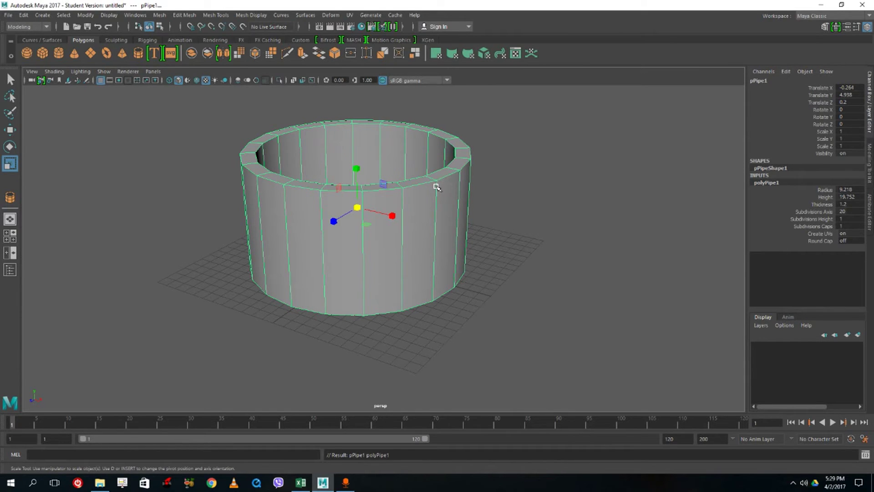
pyautogui.click(10, 79)
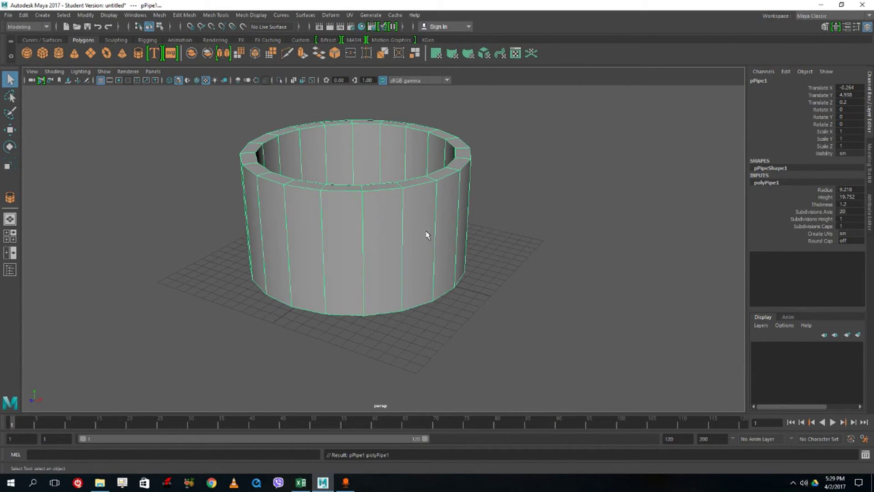
pyautogui.press('Delete')
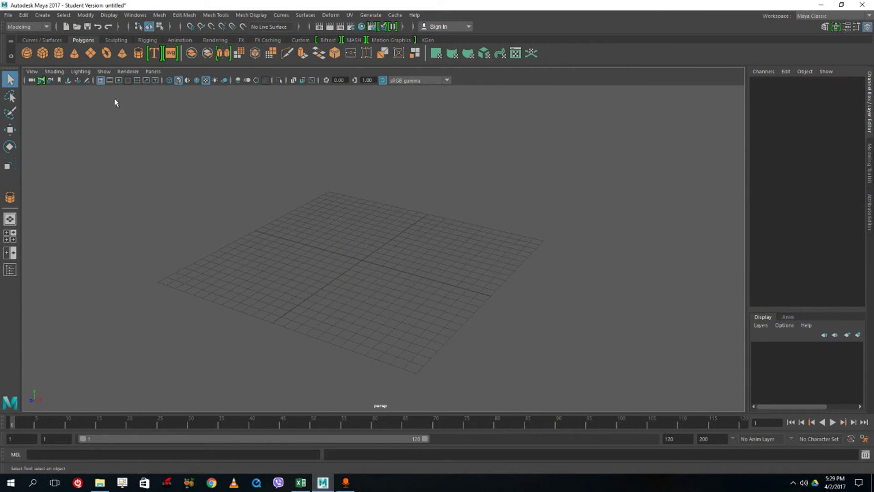
pyautogui.click(43, 54)
pyautogui.moveTo(331, 218); pyautogui.dragTo(381, 137)
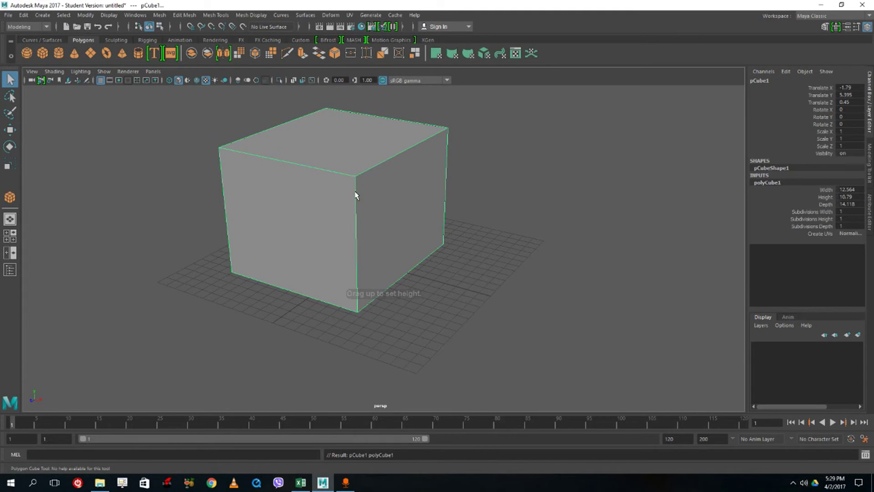
pyautogui.keyDown('alt'); pyautogui.moveTo(446, 248); pyautogui.dragTo(490, 257); pyautogui.keyUp('alt')
pyautogui.keyDown('alt'); pyautogui.moveTo(445, 227); pyautogui.dragTo(329, 179); pyautogui.keyUp('alt')
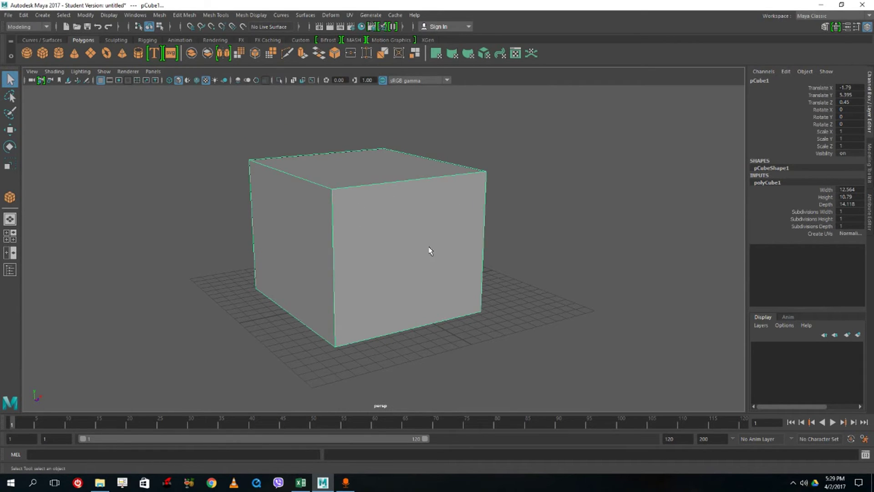
pyautogui.moveTo(419, 203); pyautogui.dragTo(421, 228, button='right')
pyautogui.click(413, 253)
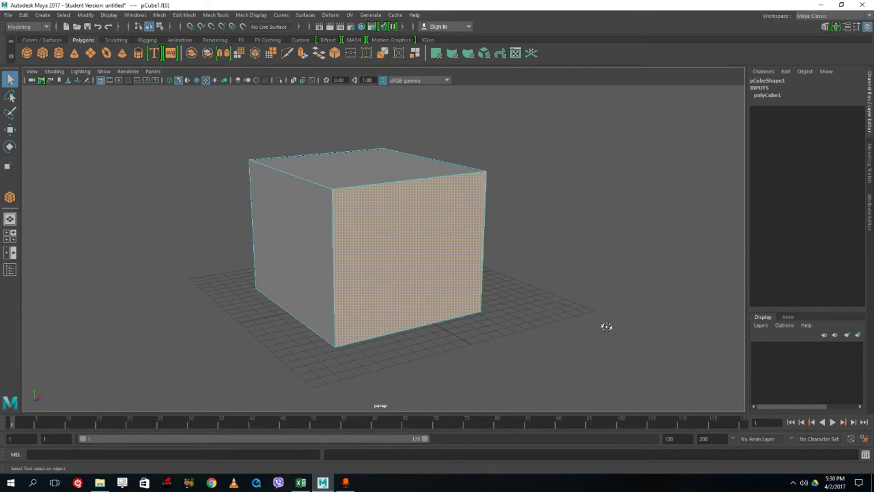
pyautogui.keyDown('alt'); pyautogui.moveTo(605, 332); pyautogui.dragTo(176, 232); pyautogui.keyUp('alt')
pyautogui.click(10, 165)
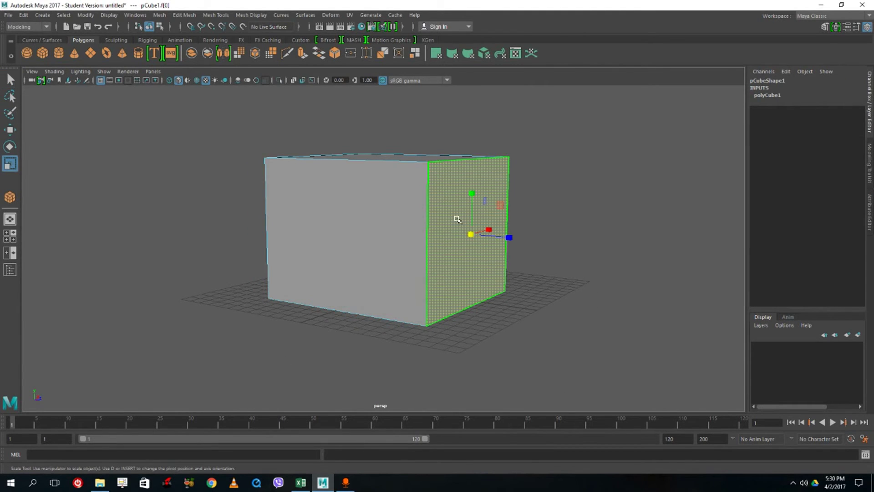
pyautogui.moveTo(484, 235); pyautogui.dragTo(453, 264)
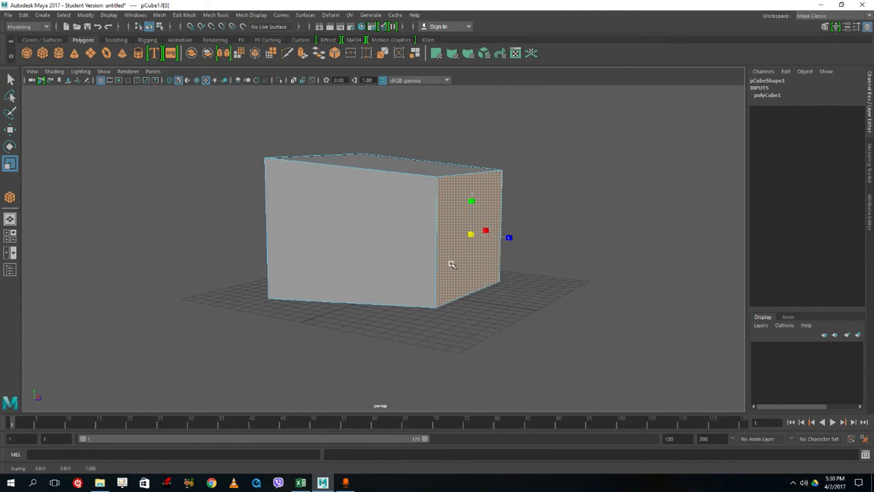
pyautogui.click(10, 130)
pyautogui.moveTo(472, 192); pyautogui.dragTo(472, 203)
pyautogui.moveTo(414, 170); pyautogui.dragTo(392, 157, button='right')
pyautogui.moveTo(501, 223)
pyautogui.keyDown('alt'); pyautogui.mouseDown()
pyautogui.moveTo(518, 222)
pyautogui.moveTo(535, 179)
pyautogui.moveTo(490, 228)
pyautogui.mouseUp(); pyautogui.keyUp('alt')
pyautogui.press('F9')
pyautogui.moveTo(552, 199); pyautogui.dragTo(519, 236)
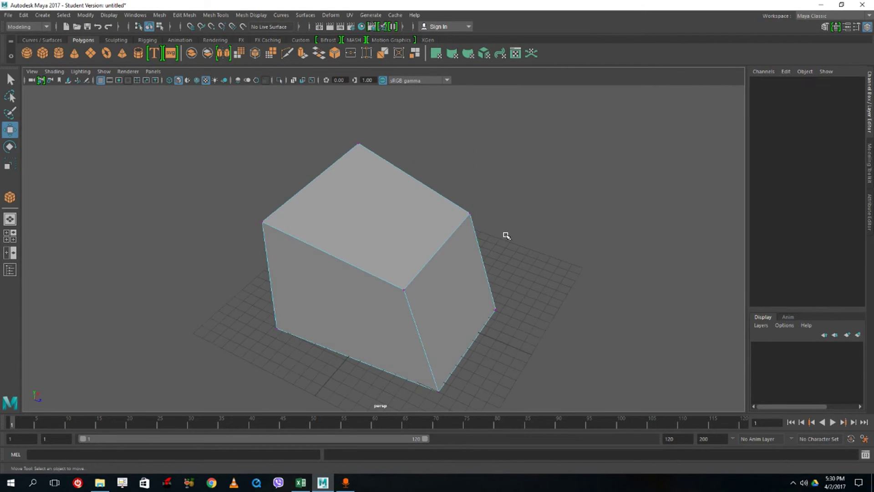
pyautogui.keyDown('alt'); pyautogui.moveTo(452, 195); pyautogui.dragTo(509, 232); pyautogui.keyUp('alt')
pyautogui.moveTo(445, 207); pyautogui.dragTo(562, 264)
pyautogui.moveTo(341, 197); pyautogui.dragTo(394, 185, button='right')
pyautogui.press('Delete')
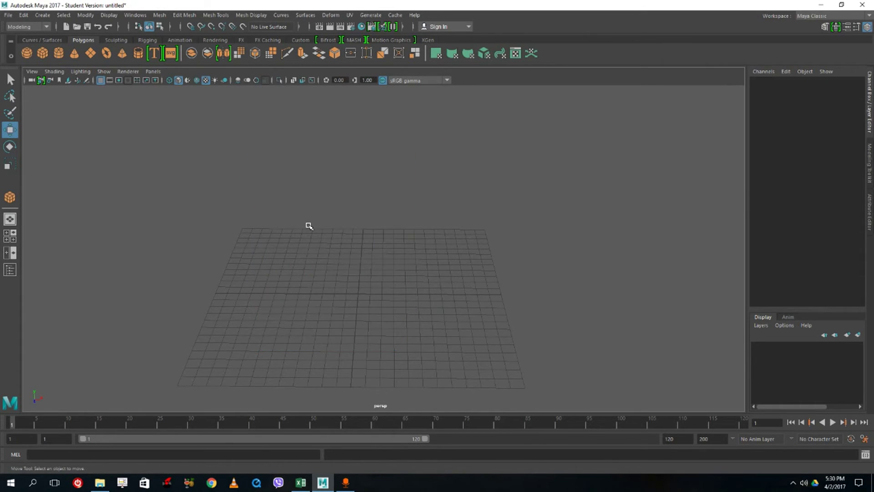
# Step: Draw a polygon sphere and drag a group of its vertices inward to dent it
pyautogui.moveTo(374, 304); pyautogui.dragTo(492, 316)
pyautogui.moveTo(390, 214); pyautogui.dragTo(348, 177, button='right')
pyautogui.moveTo(490, 152); pyautogui.dragTo(409, 223)
pyautogui.moveTo(489, 196); pyautogui.dragTo(475, 217, button='middle')
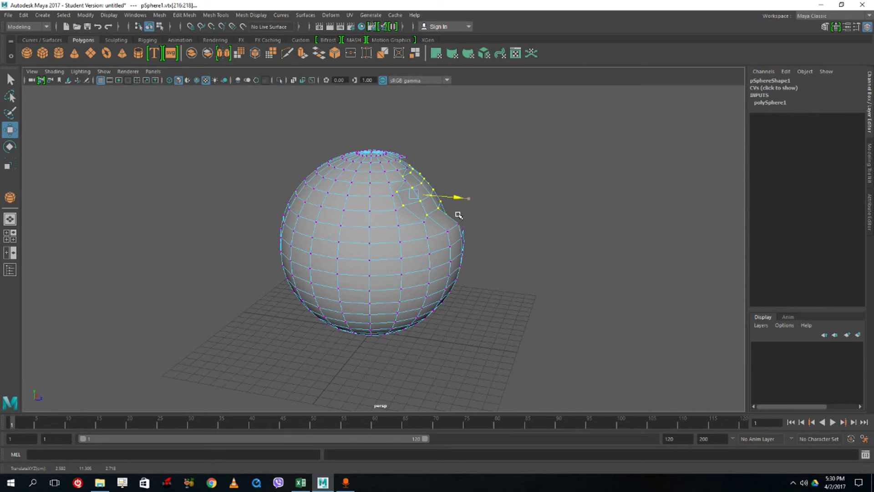
pyautogui.click(614, 252)
pyautogui.keyDown('alt'); pyautogui.moveTo(614, 252); pyautogui.dragTo(499, 258); pyautogui.keyUp('alt')
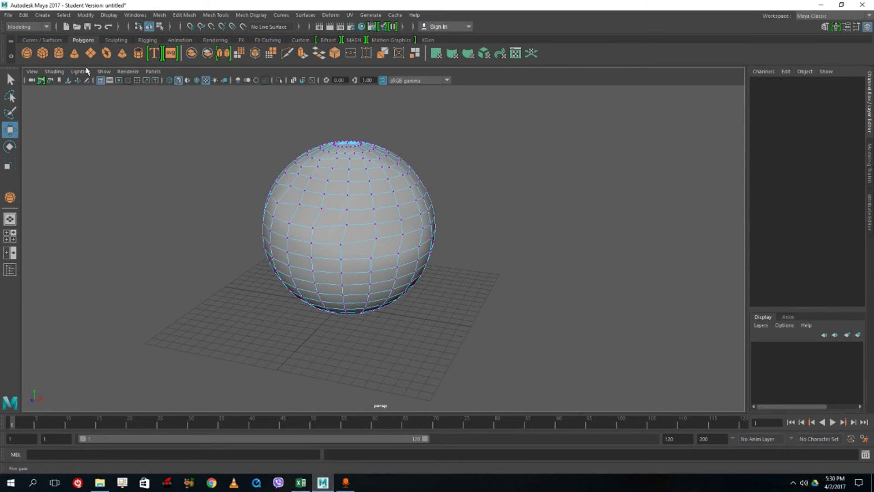
# Step: Switch to edge and then face selection, picking an edge and a face on the sphere
pyautogui.moveTo(376, 178); pyautogui.dragTo(377, 150, button='right')
pyautogui.scroll(3, 363, 171)
pyautogui.click(347, 176)
pyautogui.keyDown('alt'); pyautogui.moveTo(347, 176); pyautogui.dragTo(217, 184); pyautogui.keyUp('alt')
pyautogui.moveTo(423, 208); pyautogui.dragTo(421, 230, button='right')
pyautogui.click(416, 185)
pyautogui.moveTo(496, 223)
pyautogui.keyDown('alt'); pyautogui.mouseDown()
pyautogui.moveTo(519, 228)
pyautogui.moveTo(472, 180)
pyautogui.moveTo(531, 201)
pyautogui.moveTo(474, 184)
pyautogui.moveTo(494, 216)
pyautogui.mouseUp(); pyautogui.keyUp('alt')
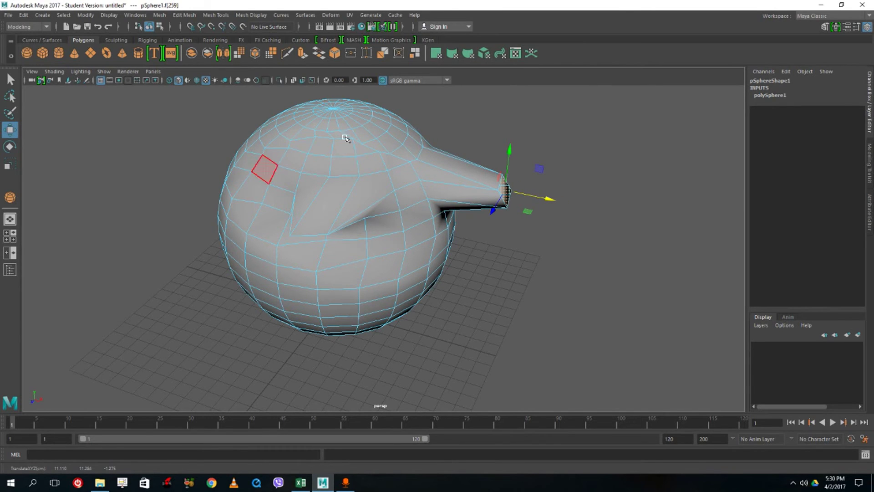
# Step: Return to object mode, select the deformed sphere and delete it
pyautogui.moveTo(366, 217); pyautogui.dragTo(411, 204, button='right')
pyautogui.keyDown('alt'); pyautogui.moveTo(562, 313); pyautogui.dragTo(430, 331); pyautogui.keyUp('alt')
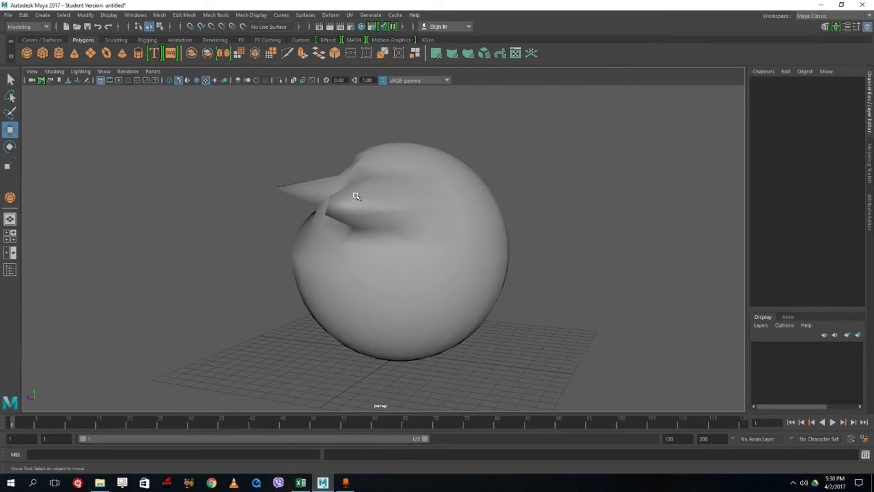
pyautogui.click(403, 205)
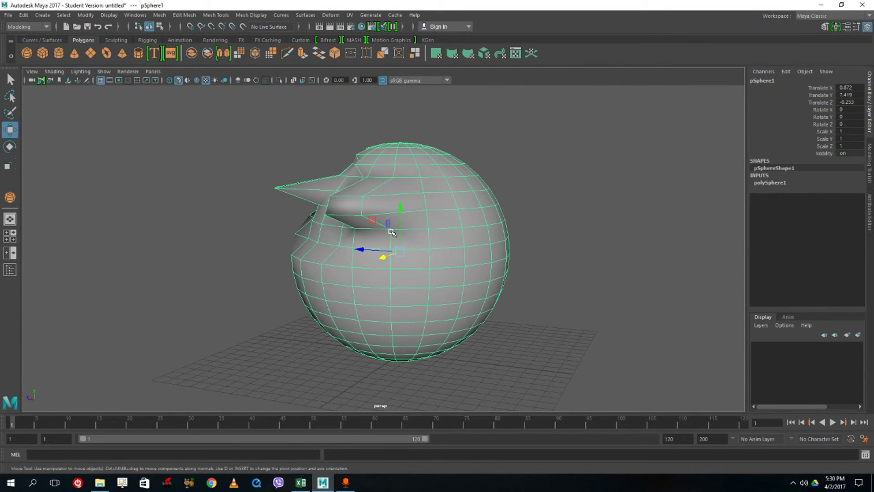
pyautogui.press('Delete')
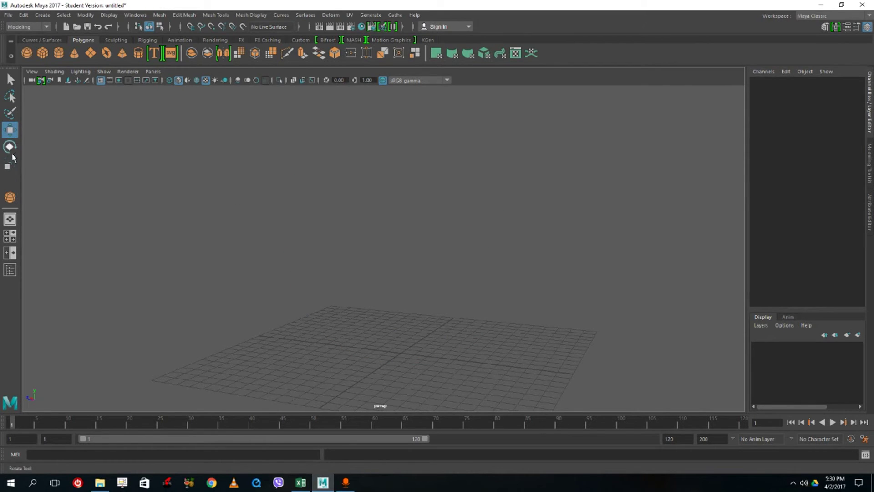
# Step: Draw a small polygon cube, pCube1 about 0.519 per side, and preview it smoothed with key 3
pyautogui.click(27, 53)
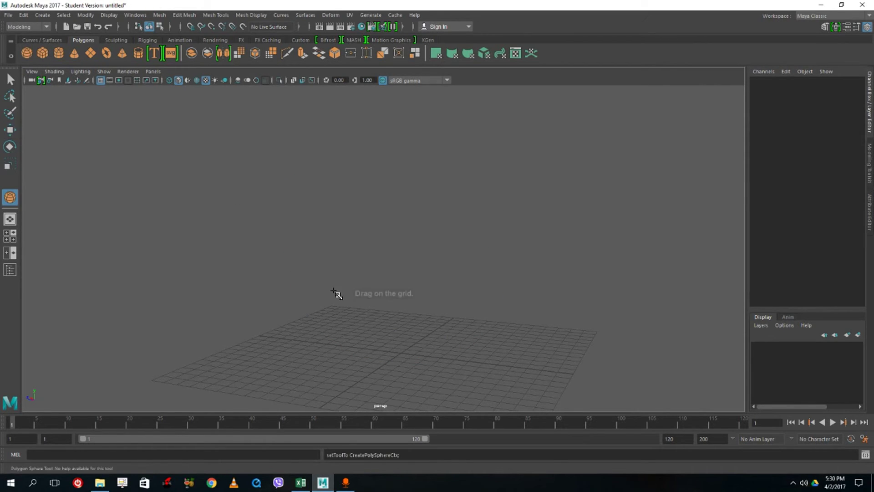
pyautogui.click(42, 53)
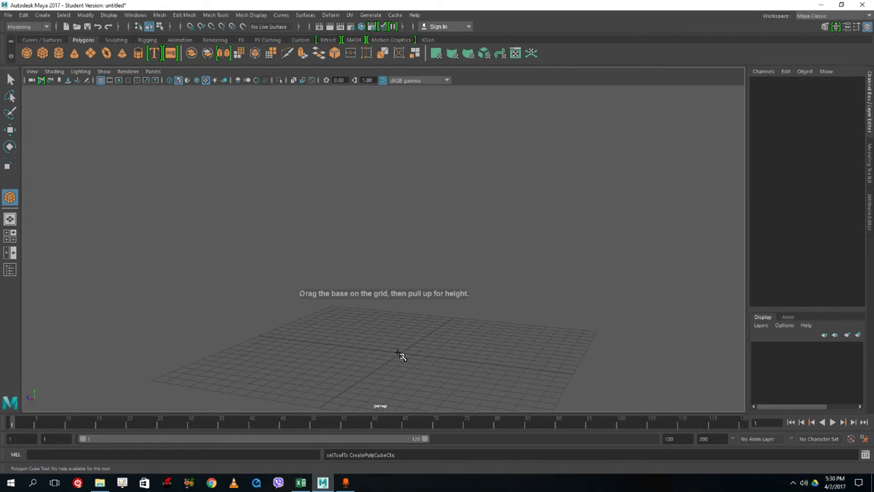
pyautogui.moveTo(401, 353); pyautogui.dragTo(423, 378)
pyautogui.click(423, 378)
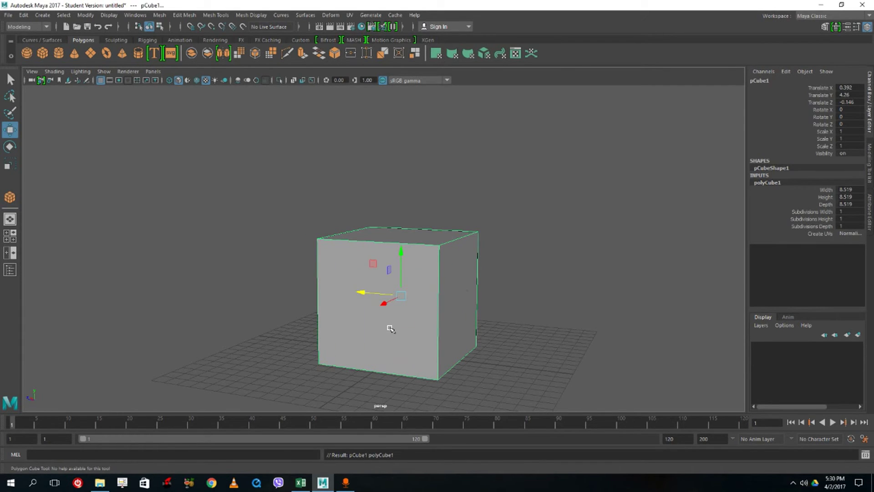
pyautogui.scroll(3, 375, 314)
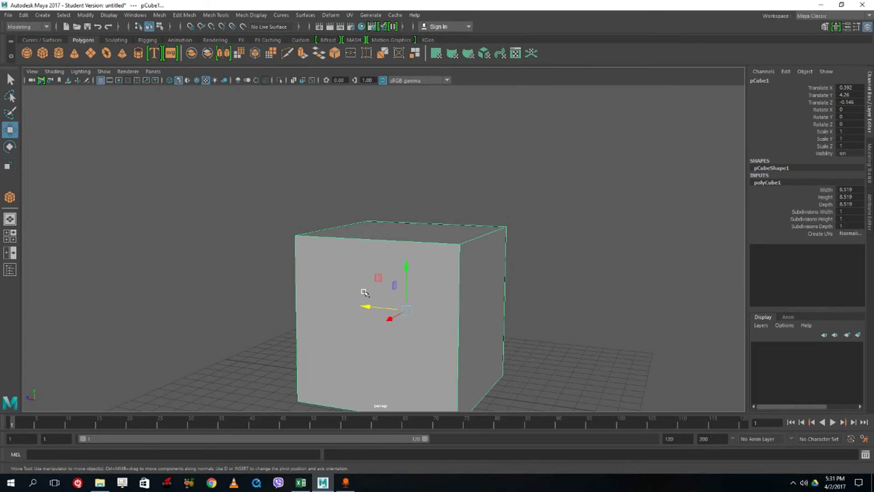
pyautogui.press('3')
pyautogui.scroll(-3, 400, 271)
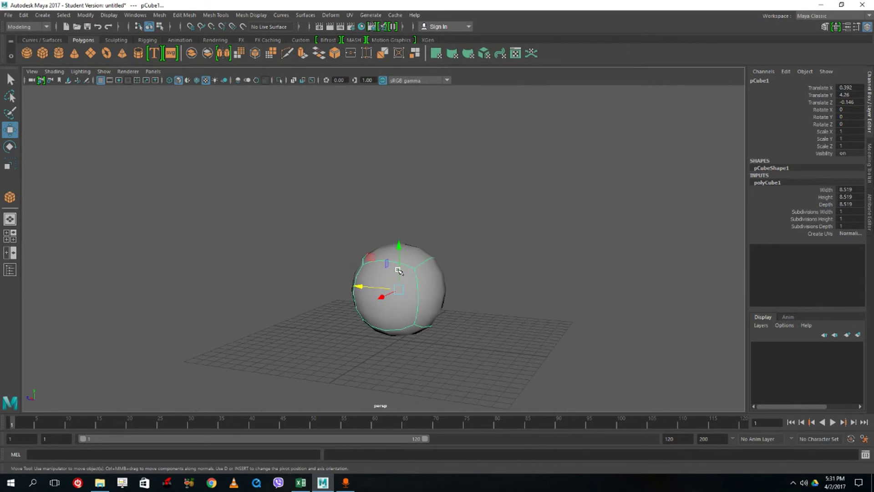
pyautogui.scroll(3, 400, 273)
pyautogui.scroll(-3, 403, 281)
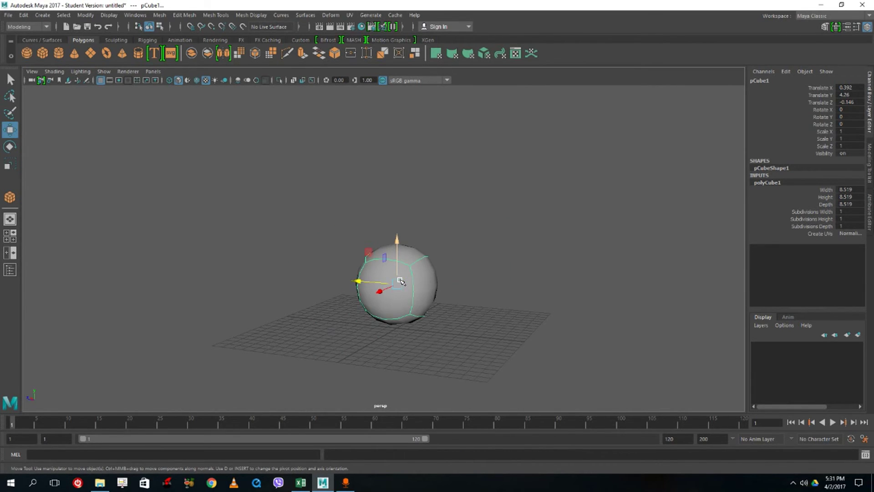
# Step: Delete the cube and draw a row of polygon sphere, cube, cylinder, cone and plane from the shelf
pyautogui.press('1')
pyautogui.press('Delete')
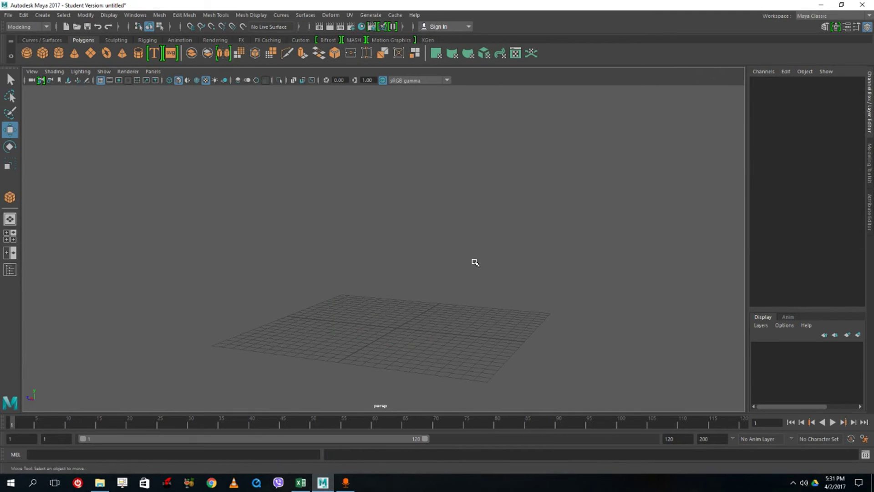
pyautogui.click(26, 53)
pyautogui.moveTo(272, 339); pyautogui.dragTo(285, 358)
pyautogui.click(42, 53)
pyautogui.moveTo(357, 335); pyautogui.dragTo(361, 343)
pyautogui.click(59, 52)
pyautogui.moveTo(445, 322); pyautogui.dragTo(445, 333)
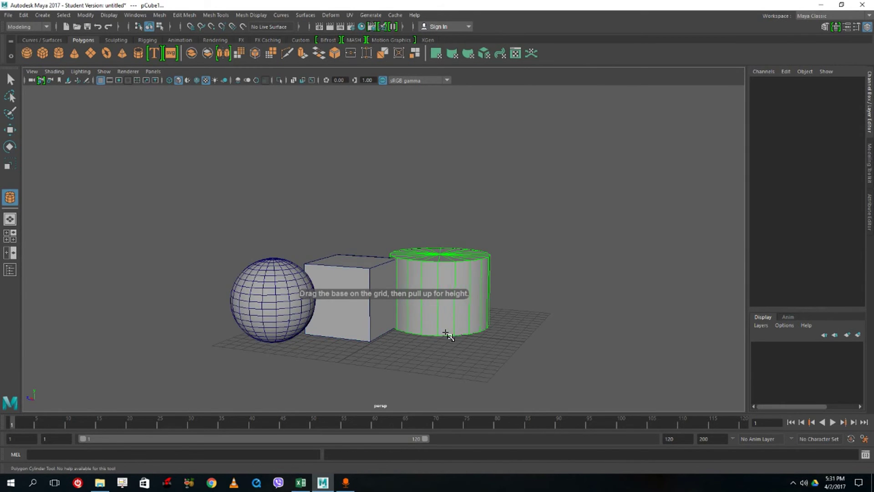
pyautogui.click(75, 53)
pyautogui.moveTo(524, 336); pyautogui.dragTo(529, 319)
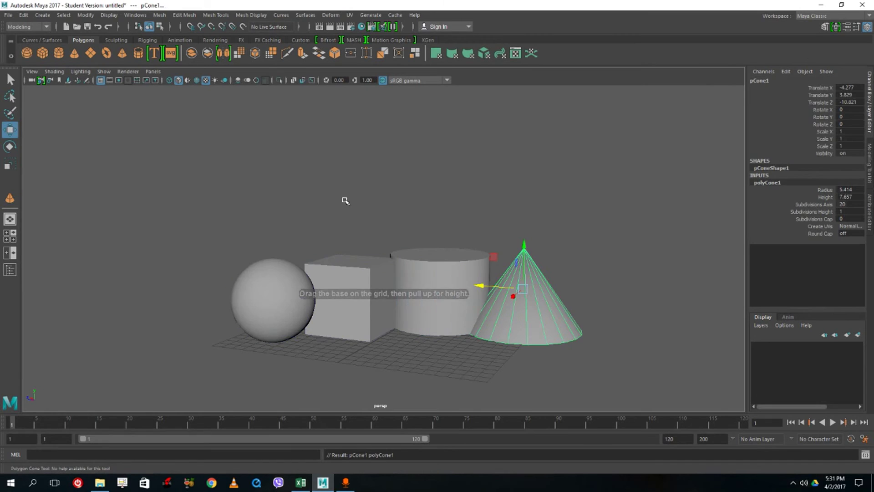
pyautogui.click(90, 53)
pyautogui.moveTo(415, 371); pyautogui.dragTo(461, 361)
# Step: Turn on smooth mesh preview (3) for the sphere, cube, cylinder and cone
pyautogui.click(272, 280)
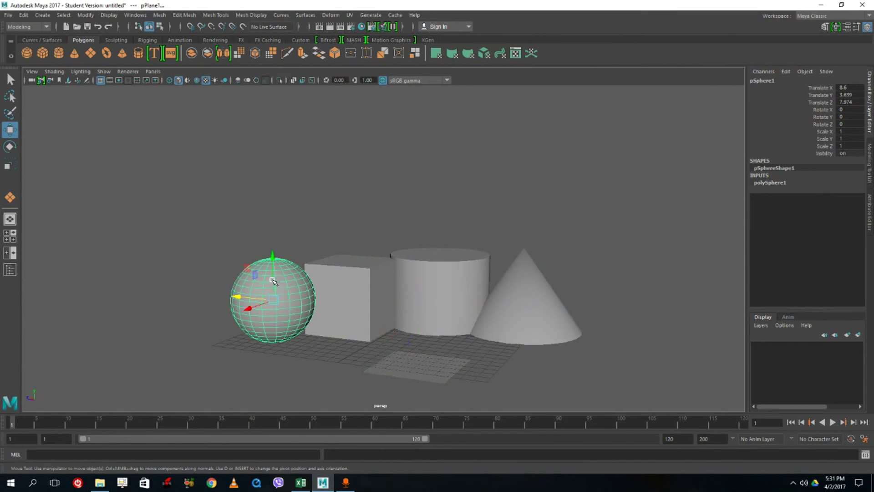
pyautogui.press('3')
pyautogui.click(334, 271)
pyautogui.press('3')
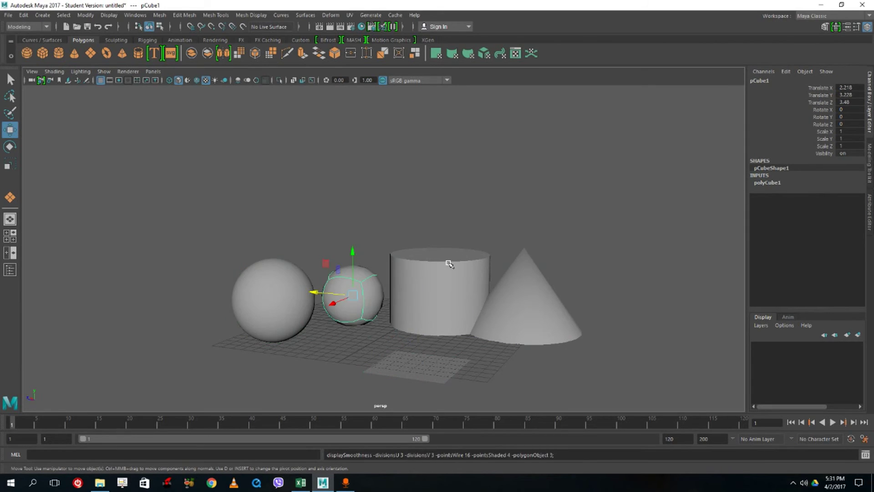
pyautogui.click(451, 263)
pyautogui.press('3')
pyautogui.click(560, 310)
pyautogui.press('3')
pyautogui.click(598, 331)
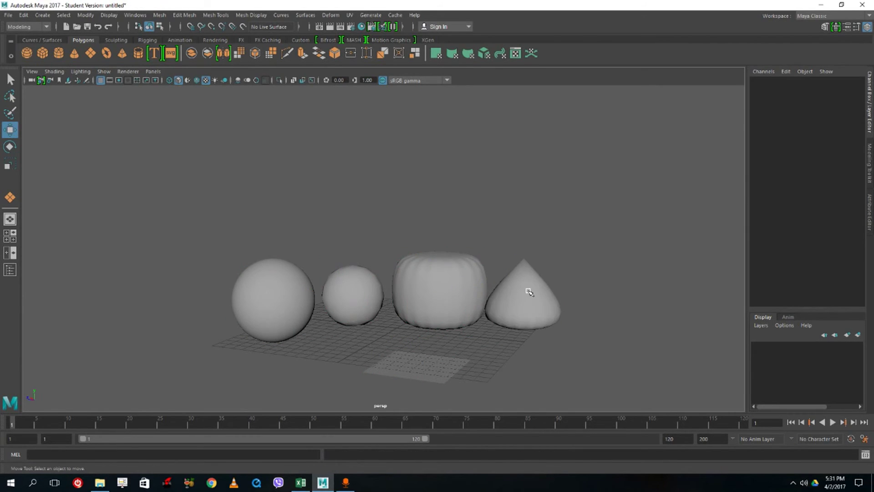
# Step: Show the cone's low-poly cage with its smooth mesh (2), viewed from a higher angle
pyautogui.click(529, 303)
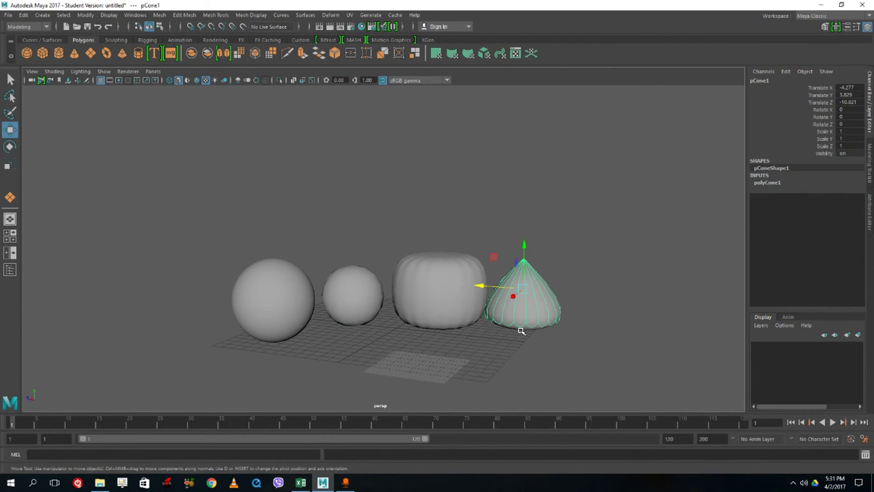
pyautogui.press('2')
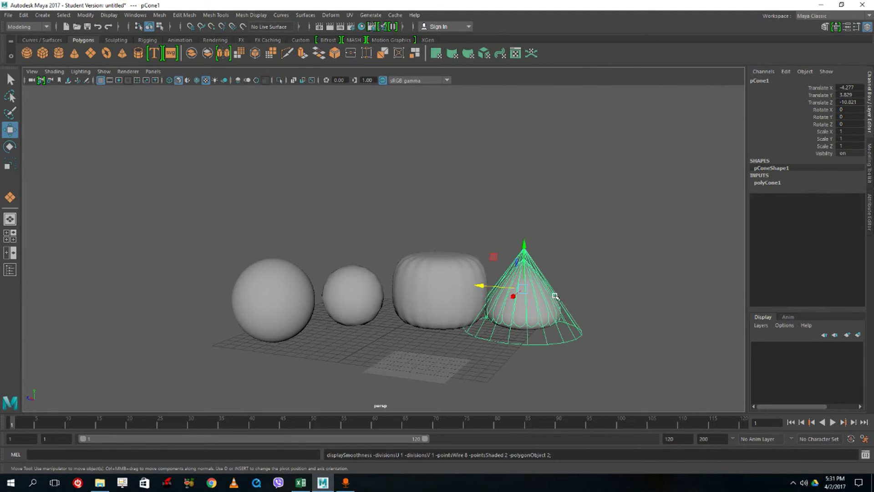
pyautogui.scroll(3, 595, 309)
pyautogui.keyDown('alt'); pyautogui.moveTo(537, 301); pyautogui.dragTo(518, 314); pyautogui.keyUp('alt')
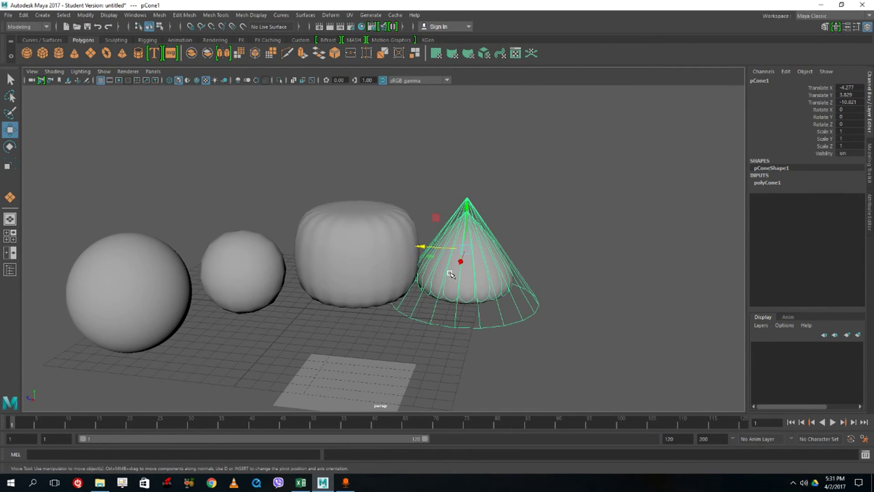
pyautogui.click(466, 357)
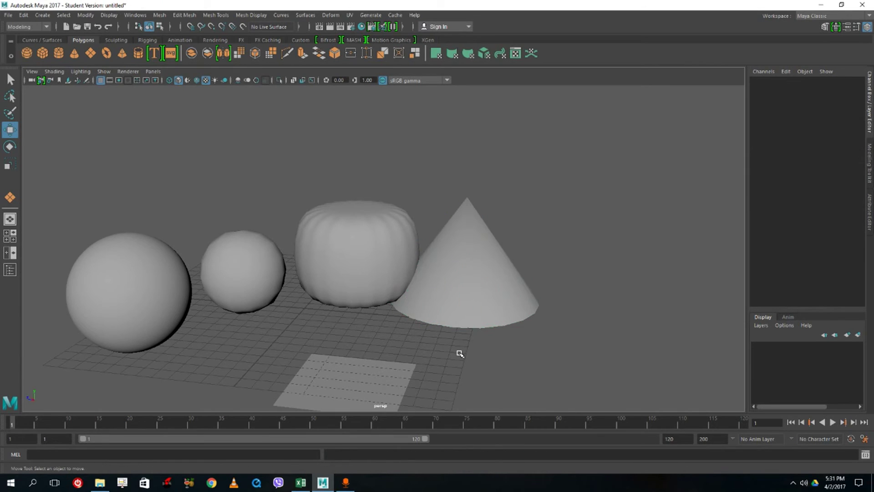
# Step: Cycle the view through wireframe (4), shaded (5), textured (6) and all-lights (7) display
pyautogui.press('4')
pyautogui.keyDown('alt'); pyautogui.moveTo(458, 351); pyautogui.dragTo(452, 344); pyautogui.keyUp('alt')
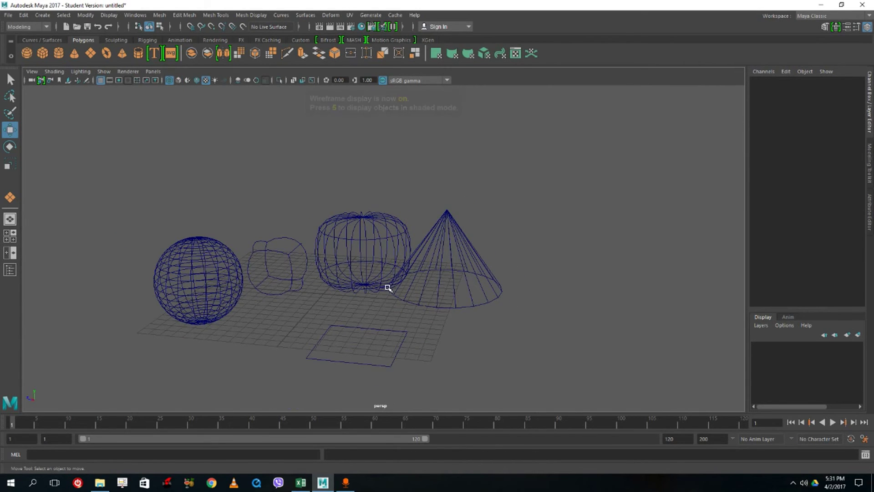
pyautogui.press('5')
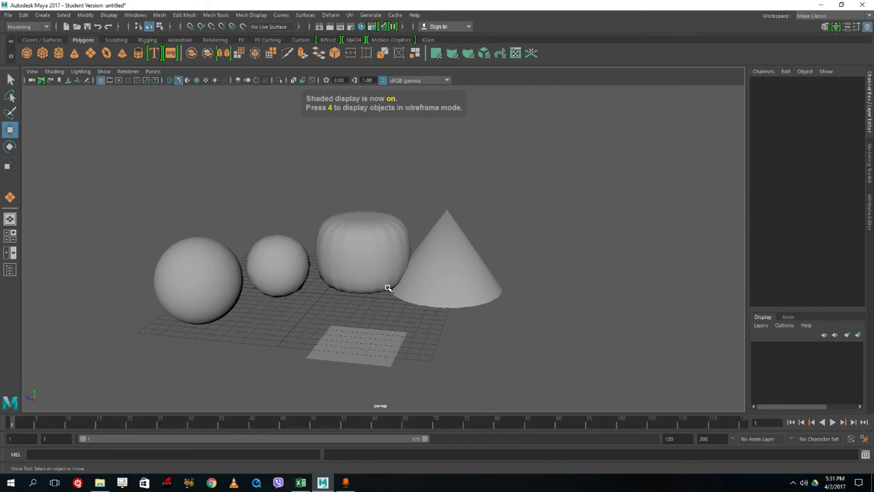
pyautogui.press('6')
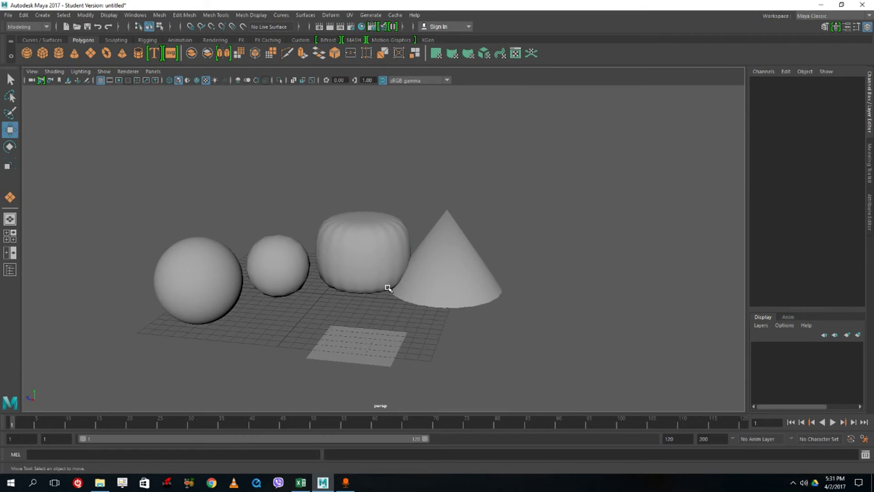
pyautogui.press('7')
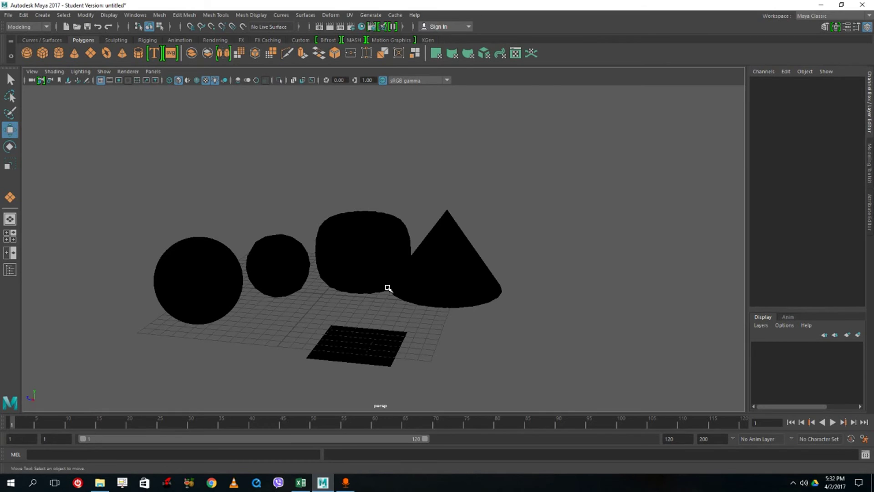
# Step: Return the cylinder to its hard-edged mesh (1), then delete all five objects
pyautogui.click(359, 289)
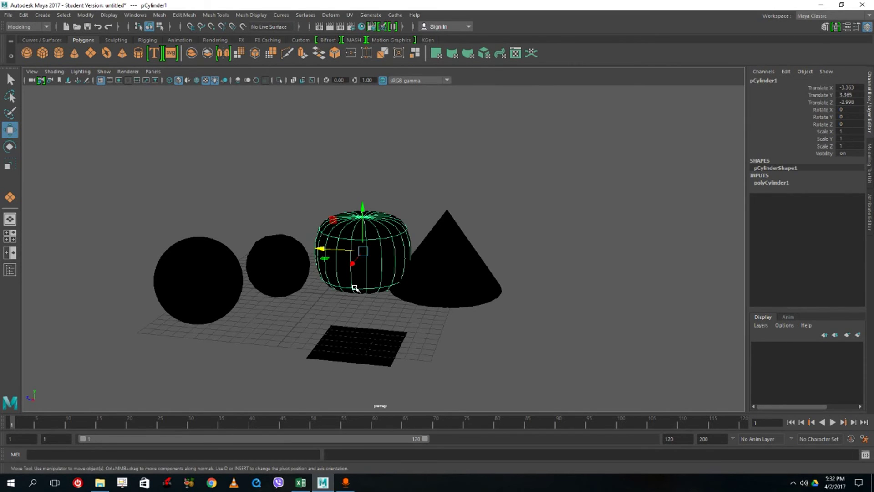
pyautogui.press('5')
pyautogui.press('4')
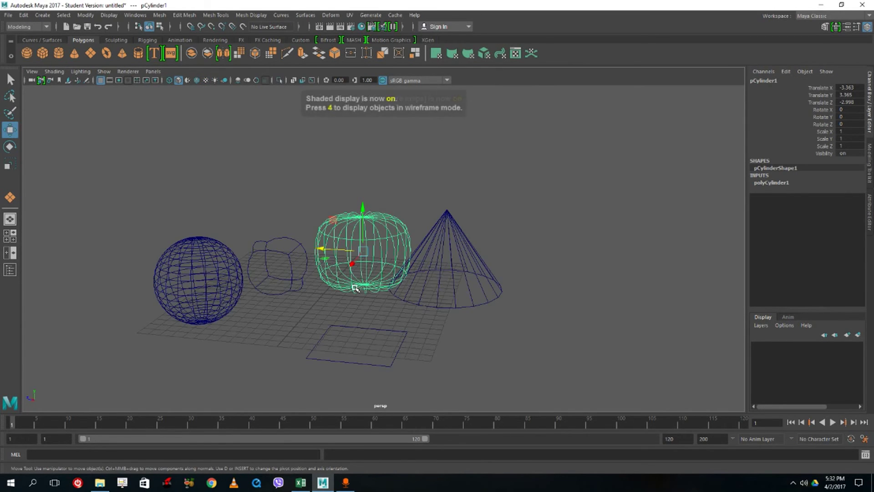
pyautogui.press('6')
pyautogui.press('1')
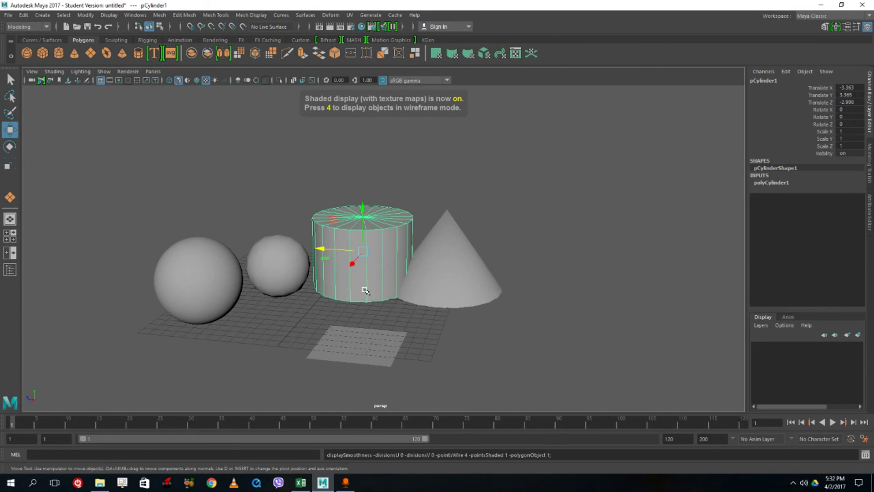
pyautogui.moveTo(576, 160); pyautogui.dragTo(113, 404)
pyautogui.press('Delete')
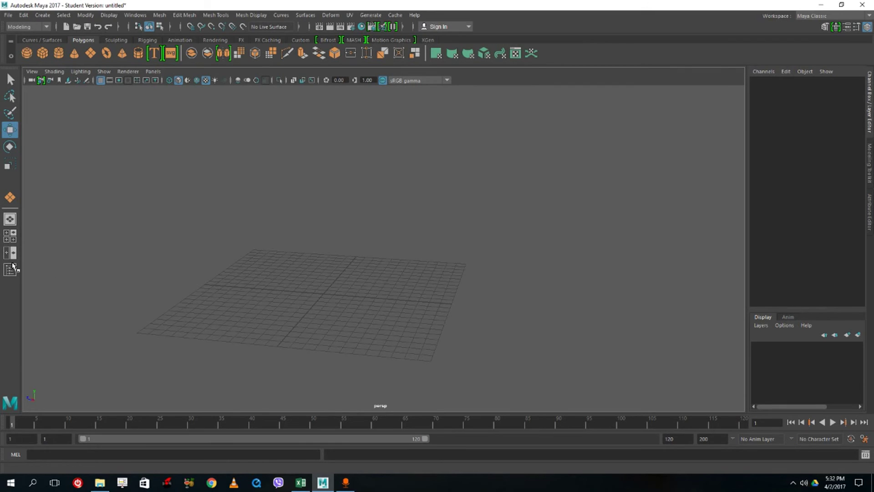
pyautogui.keyDown('alt'); pyautogui.moveTo(390, 244); pyautogui.dragTo(371, 258); pyautogui.keyUp('alt')
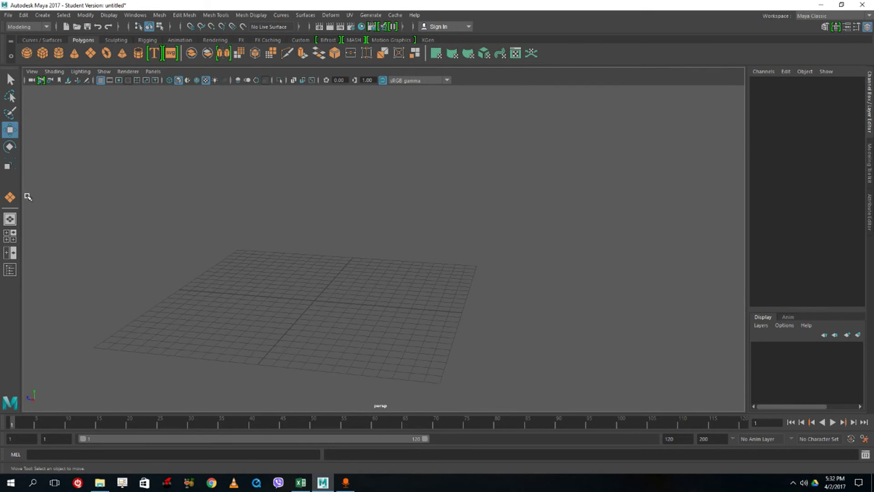
pyautogui.press('space')
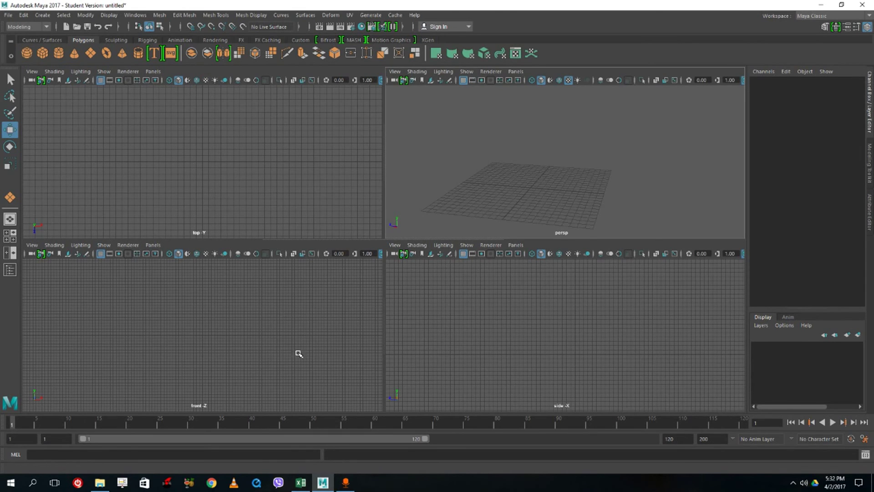
pyautogui.press('space')
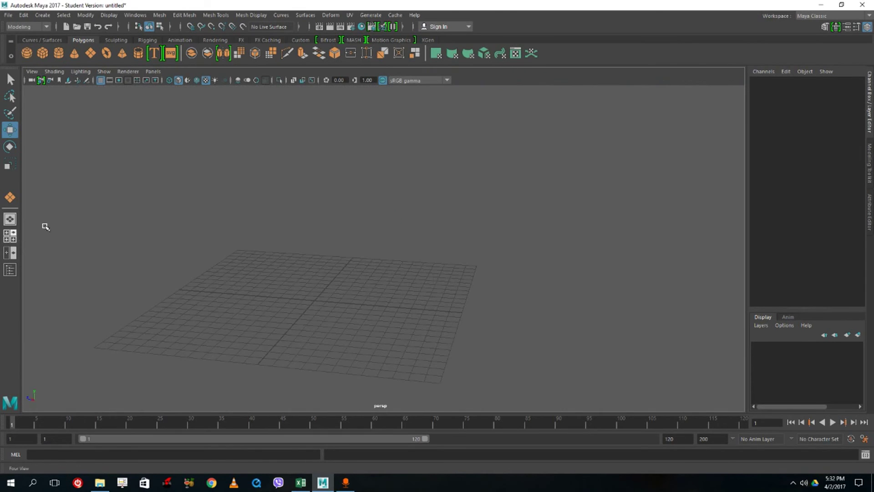
pyautogui.click(8, 241)
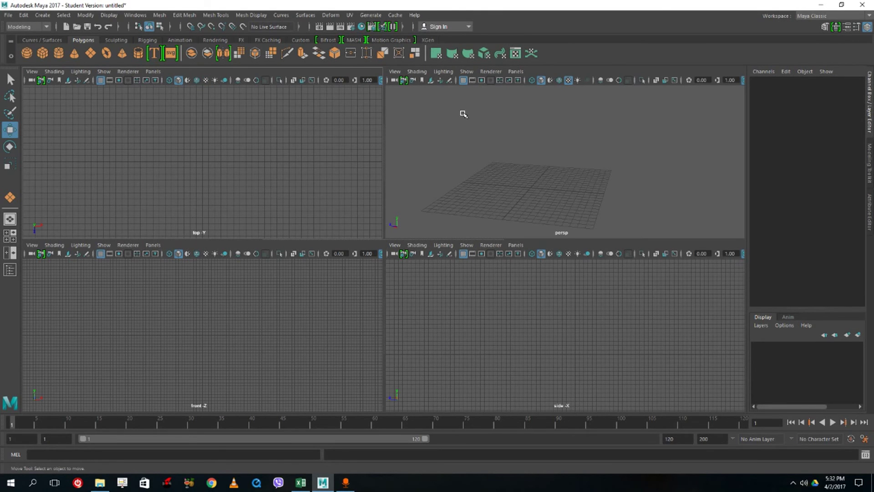
pyautogui.click(12, 223)
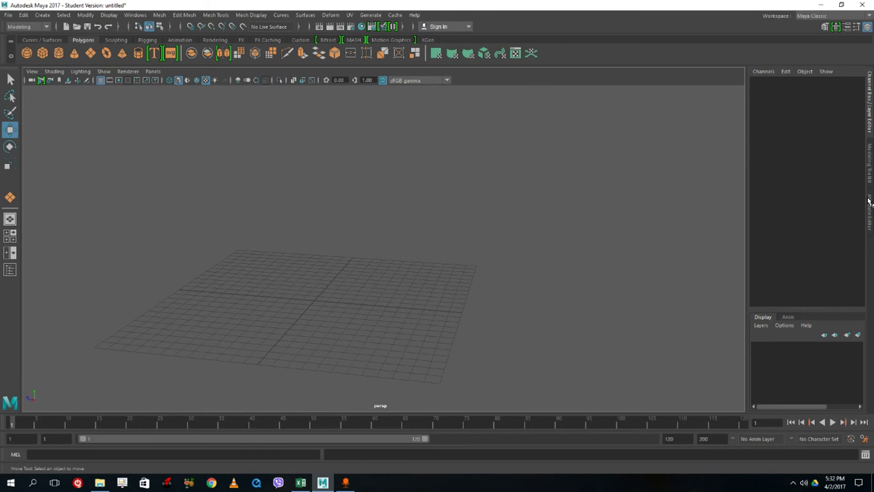
pyautogui.click(870, 164)
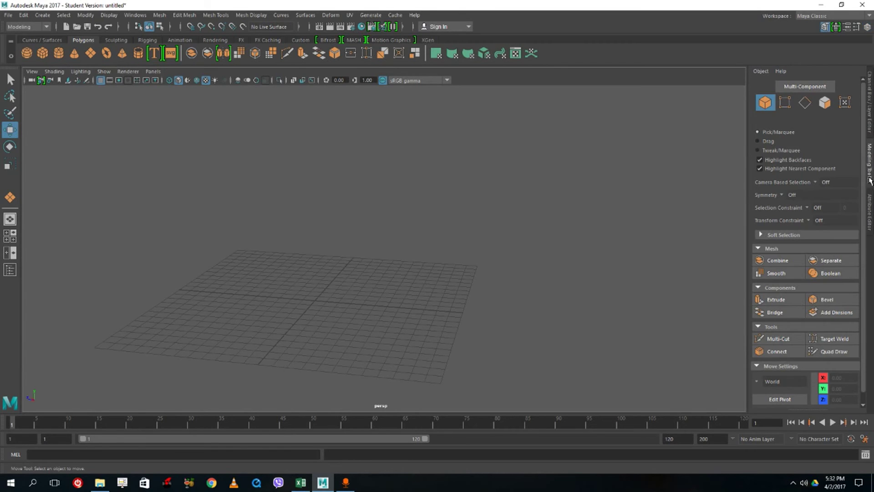
pyautogui.click(870, 212)
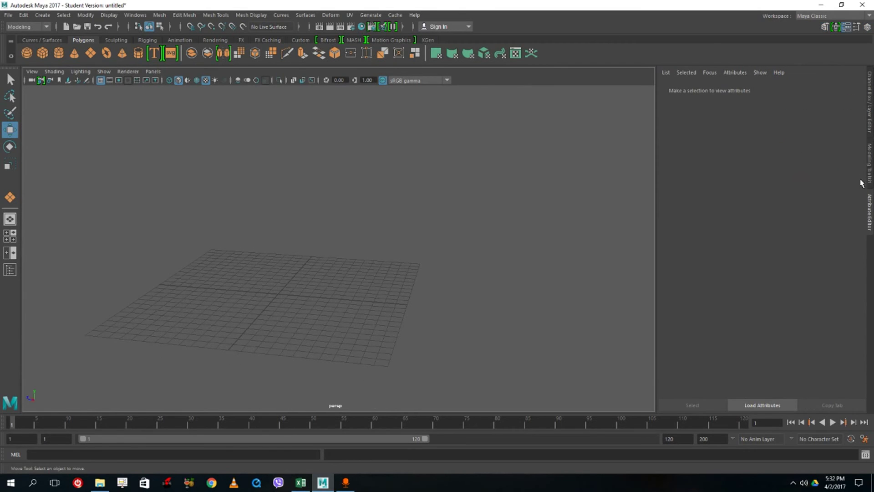
pyautogui.click(869, 109)
pyautogui.doubleClick(9, 81)
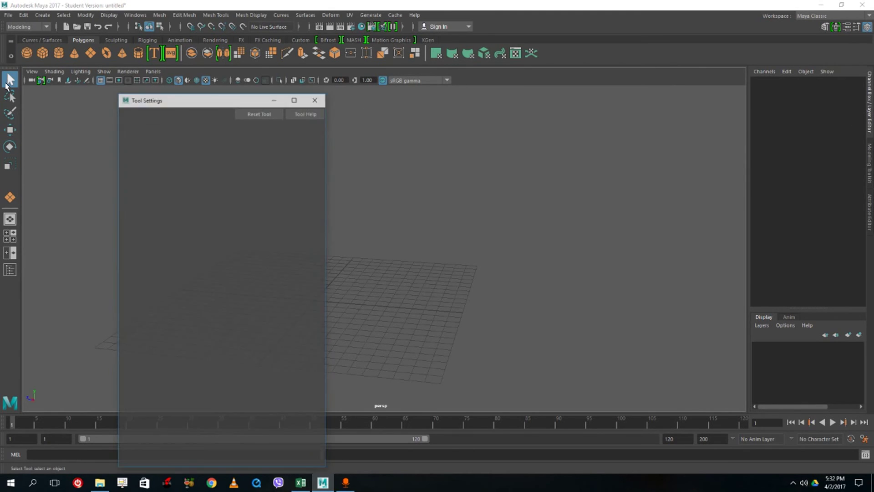
pyautogui.moveTo(206, 100); pyautogui.dragTo(146, 78)
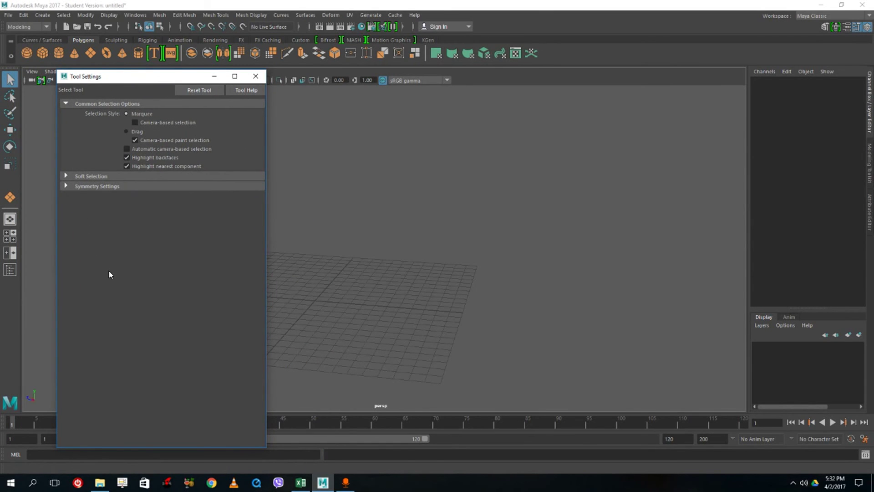
pyautogui.click(253, 76)
pyautogui.doubleClick(10, 96)
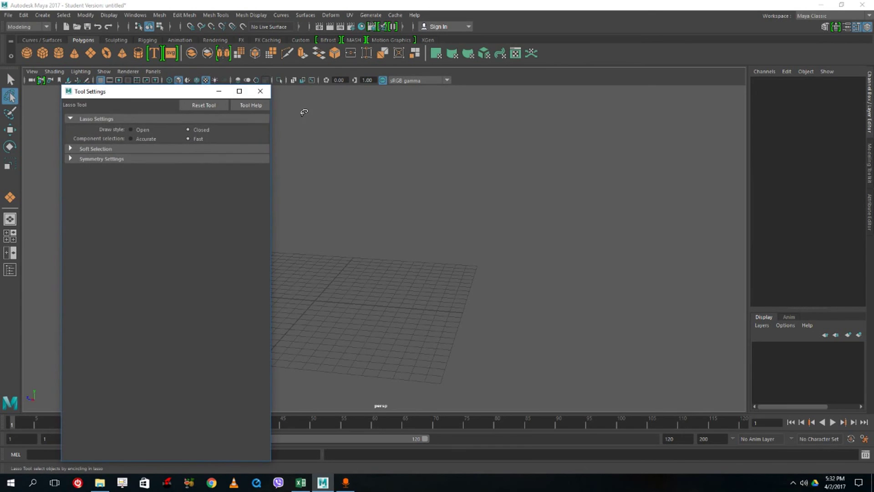
pyautogui.click(260, 91)
pyautogui.click(10, 130)
pyautogui.doubleClick(10, 131)
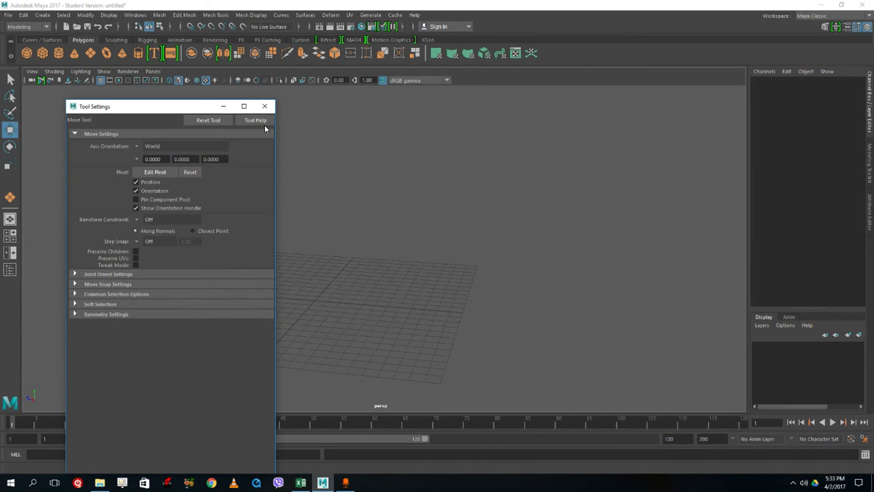
pyautogui.click(271, 105)
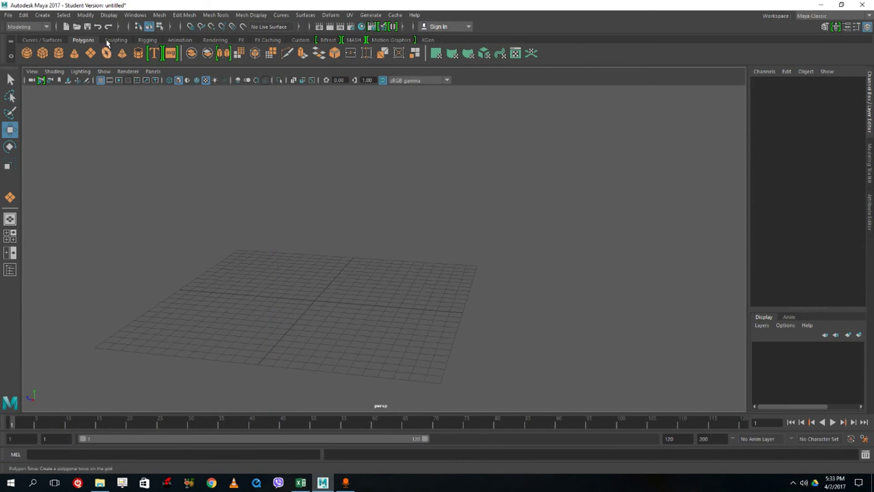
pyautogui.click(27, 26)
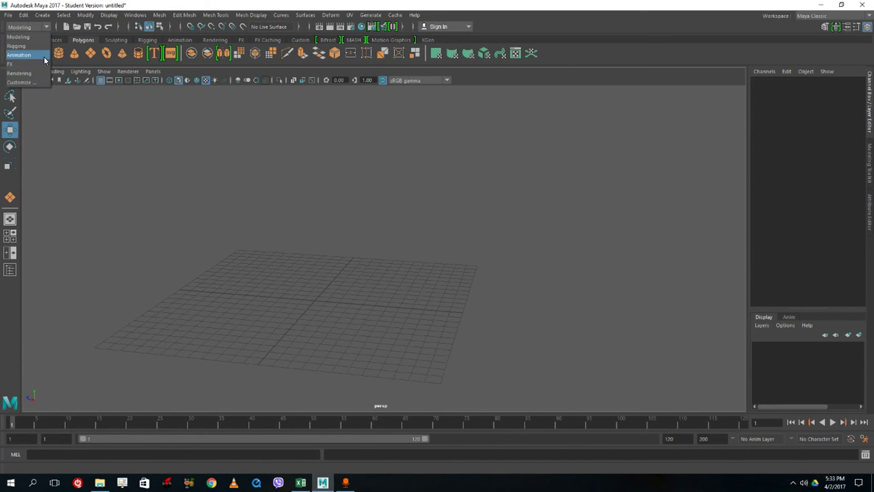
pyautogui.click(22, 58)
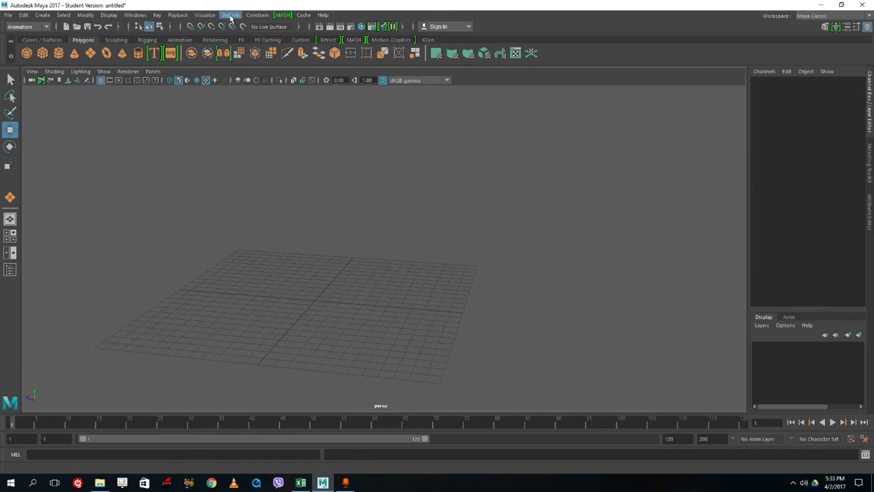
pyautogui.click(16, 27)
pyautogui.click(16, 39)
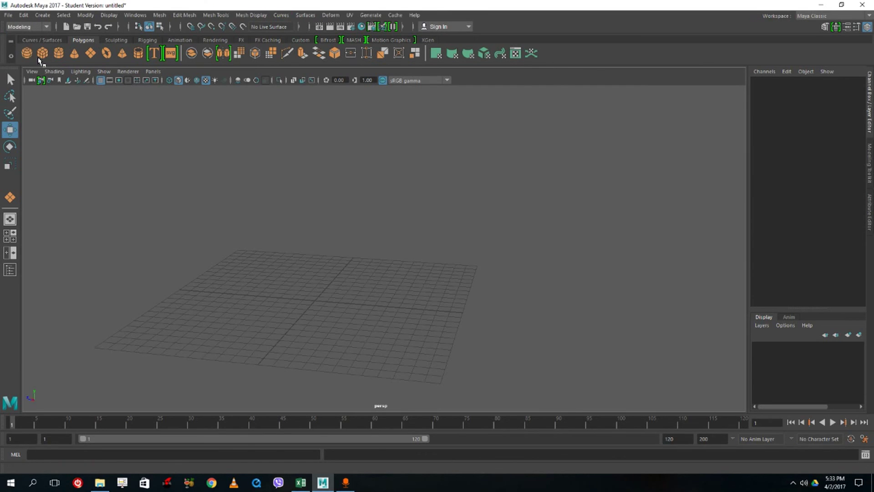
pyautogui.click(25, 27)
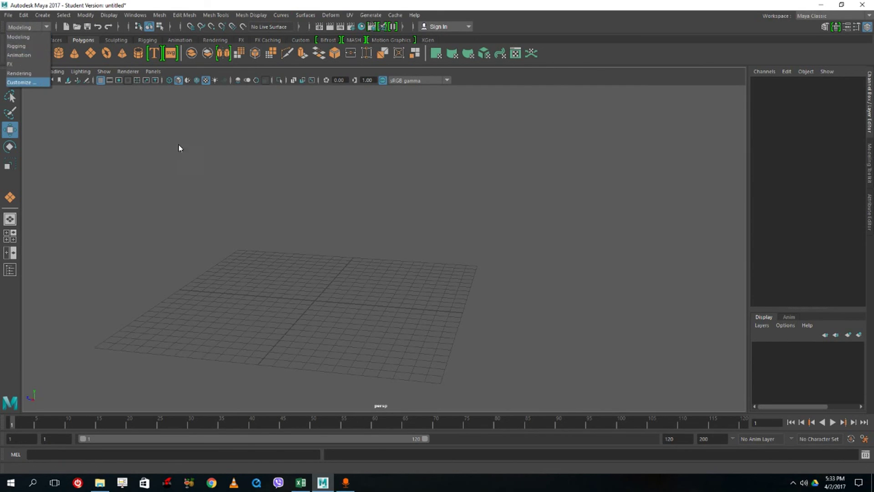
pyautogui.click(312, 209)
pyautogui.keyDown('alt'); pyautogui.moveTo(273, 239); pyautogui.dragTo(404, 219); pyautogui.keyUp('alt')
# Step: Play and stop the timeline animation with Alt+V
pyautogui.hotkey('alt', 'v')
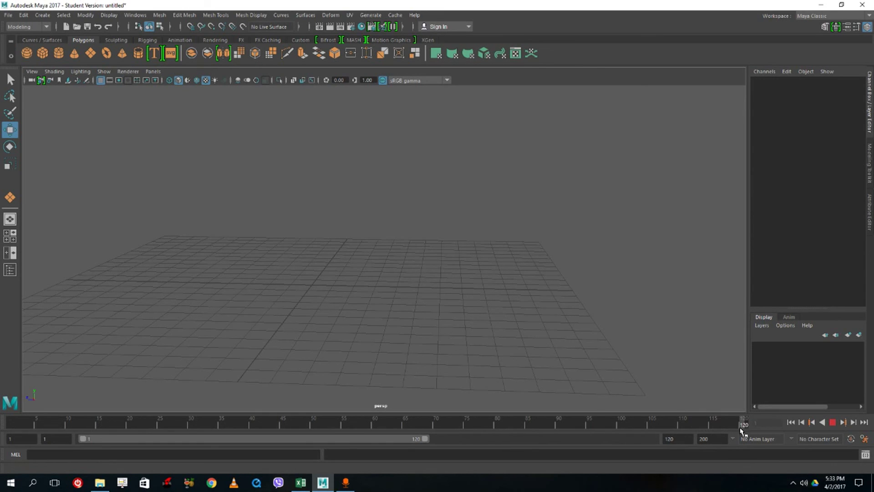
pyautogui.hotkey('alt', 'v')
pyautogui.scroll(-5, 283, 238)
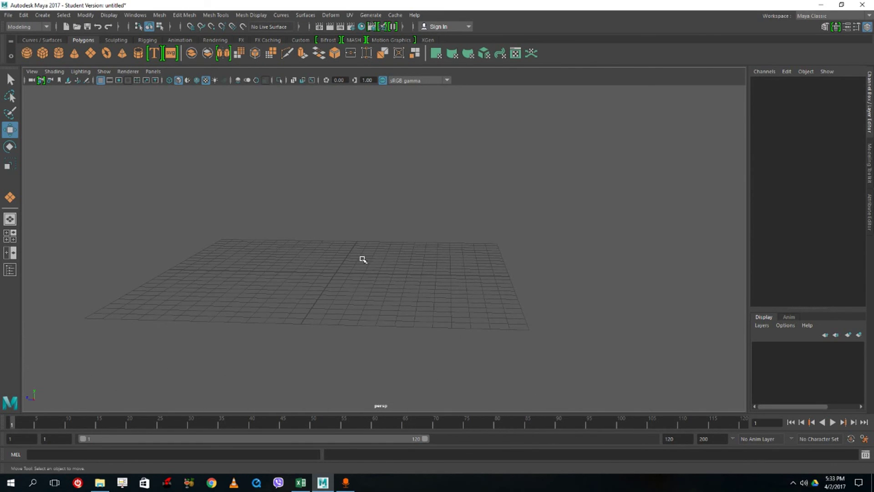
pyautogui.hotkey('alt', 'v')
pyautogui.hotkey('alt', 'v')
# Step: Shorten the playback range to frames 1–30 with the range slider and play it
pyautogui.moveTo(424, 440); pyautogui.dragTo(273, 447)
pyautogui.moveTo(171, 444); pyautogui.dragTo(165, 441)
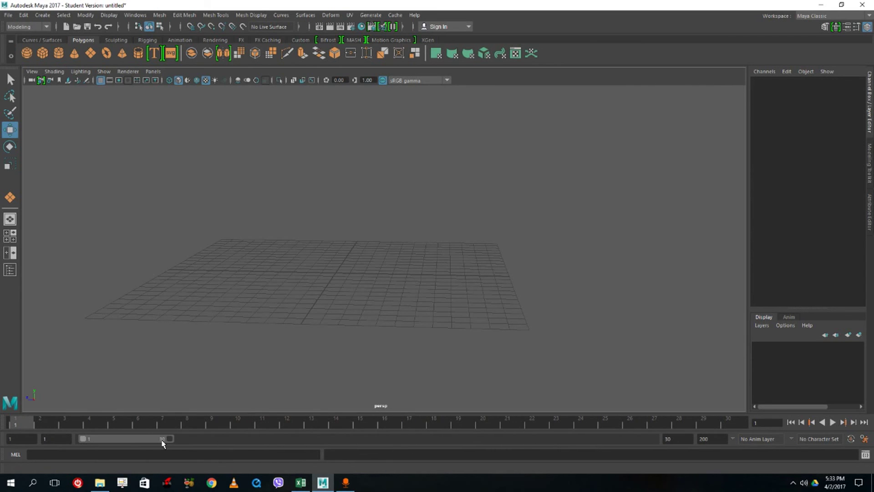
pyautogui.doubleClick(671, 440)
pyautogui.hotkey('alt', 'v')
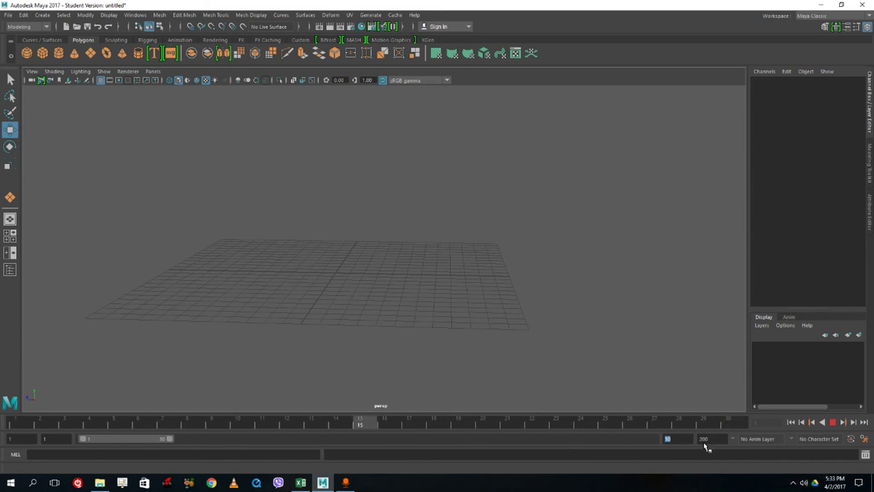
pyautogui.press('Escape')
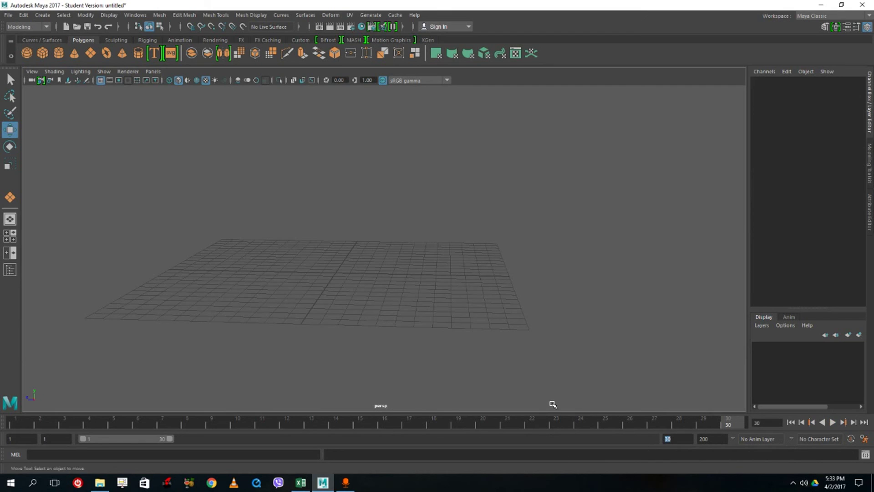
# Step: Shift the playback range to frames 171–200, jump to its ends, then extend it to start at 1
pyautogui.moveTo(136, 438); pyautogui.dragTo(670, 449)
pyautogui.click(20, 422)
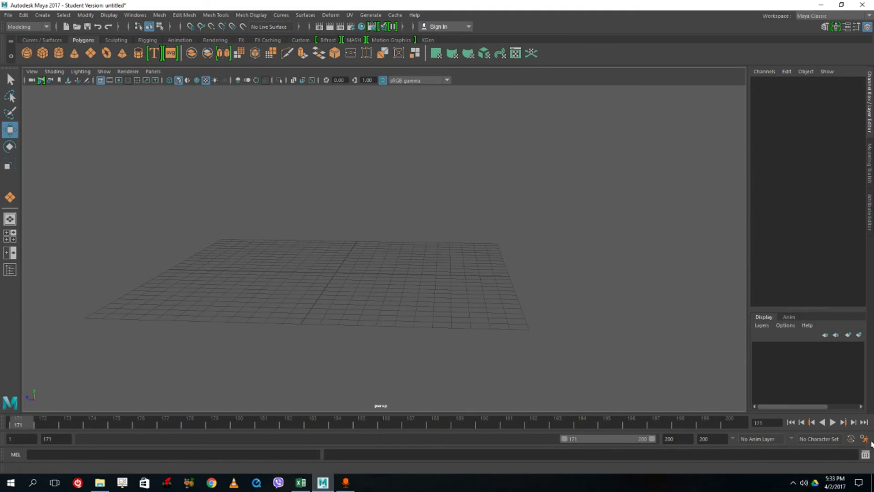
pyautogui.click(731, 425)
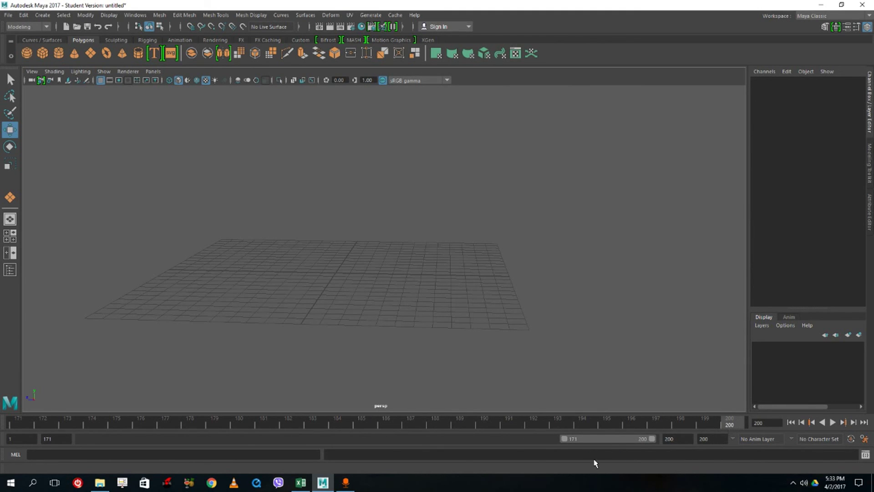
pyautogui.moveTo(565, 439); pyautogui.dragTo(82, 439)
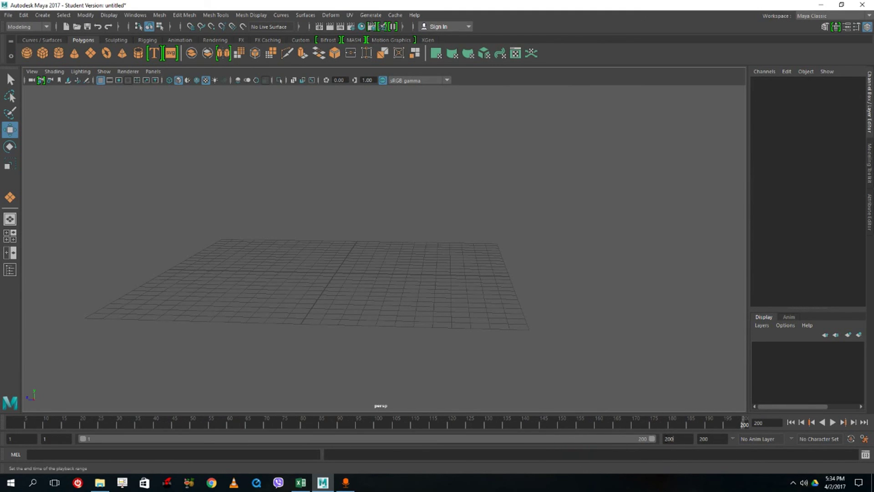
# Step: Set the animation end time to 1000 and the playback end frame to 100
pyautogui.doubleClick(703, 439)
pyautogui.write('1000')
pyautogui.press('Return')
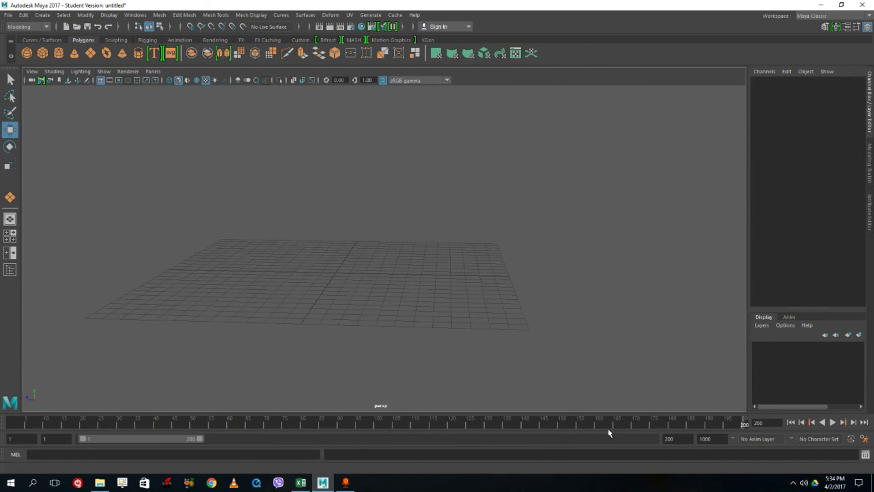
pyautogui.doubleClick(669, 439)
pyautogui.write('100')
pyautogui.press('Return')
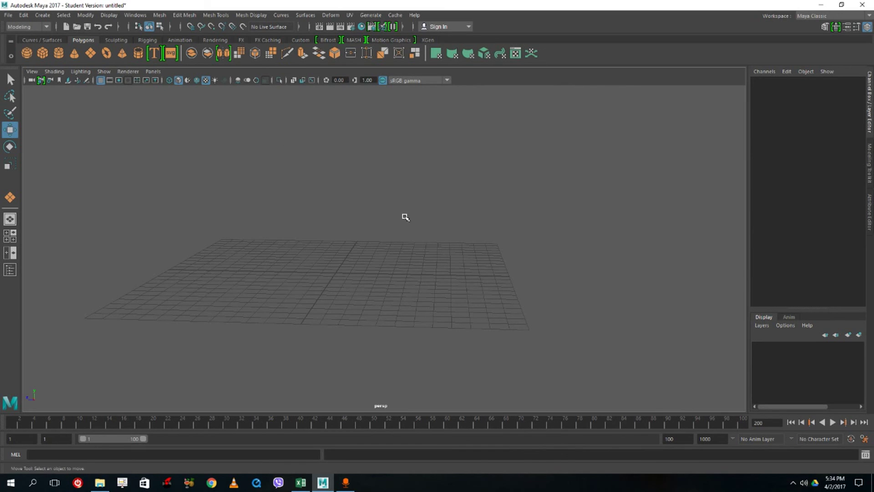
pyautogui.keyDown('alt'); pyautogui.moveTo(388, 219); pyautogui.dragTo(419, 249); pyautogui.keyUp('alt')
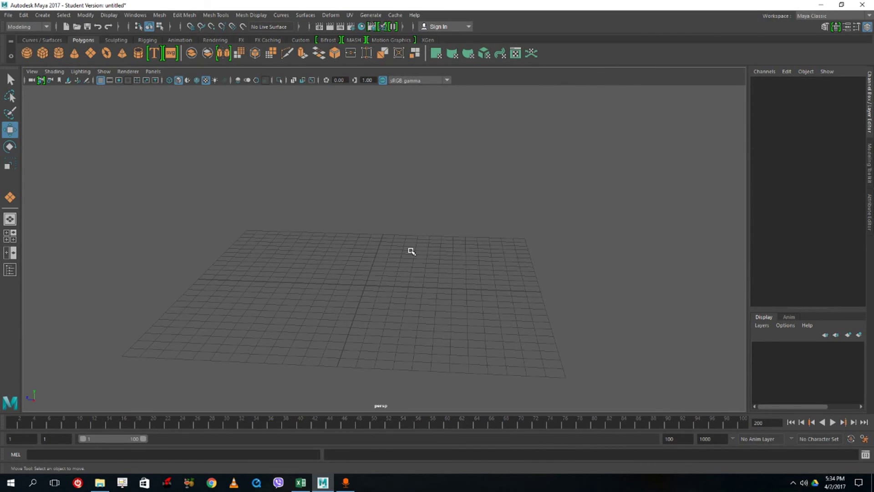